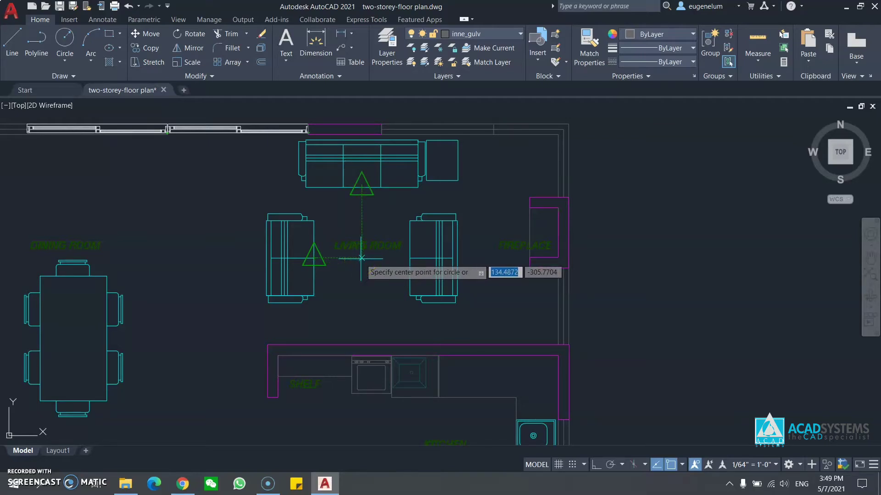
Draw a circle in the living room, centred where the tracking lines from the upper and left sofas' midpoints cross
{"action": "left_click", "coordinate": [361, 259]}
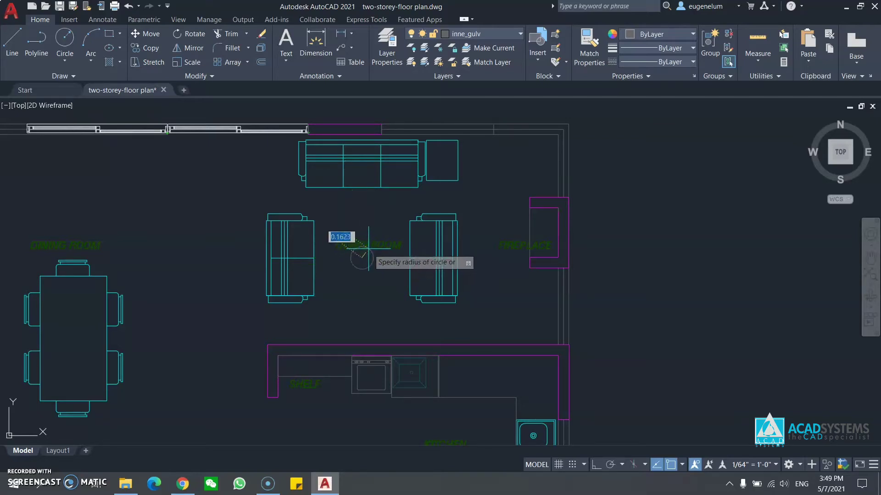
{"action": "left_click", "coordinate": [380, 241]}
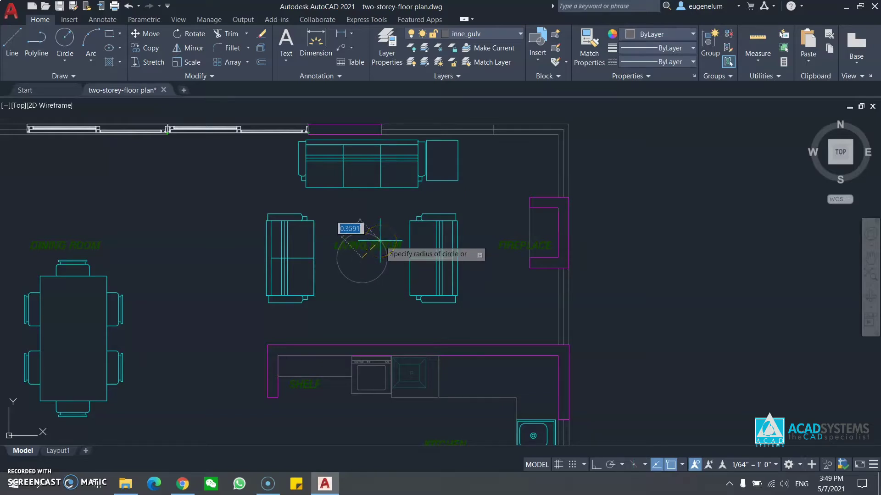
{"action": "key", "text": "Return"}
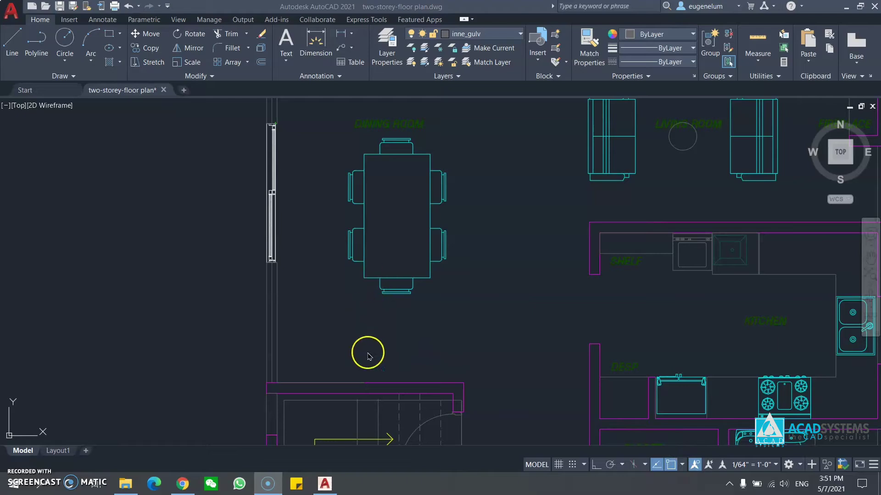
Draw a rectangle against the dining room walls below the table, starting where the table's left edge extends to the lower wall
{"action": "left_click", "coordinate": [683, 464]}
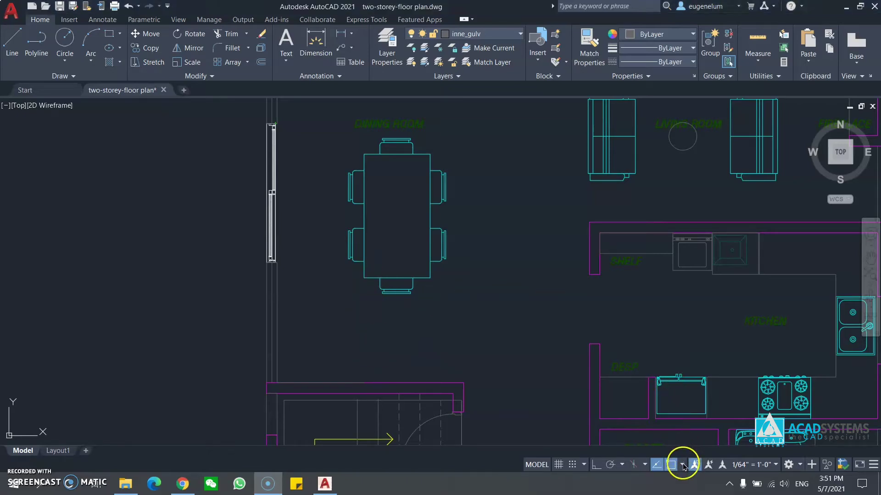
{"action": "left_click", "coordinate": [683, 465]}
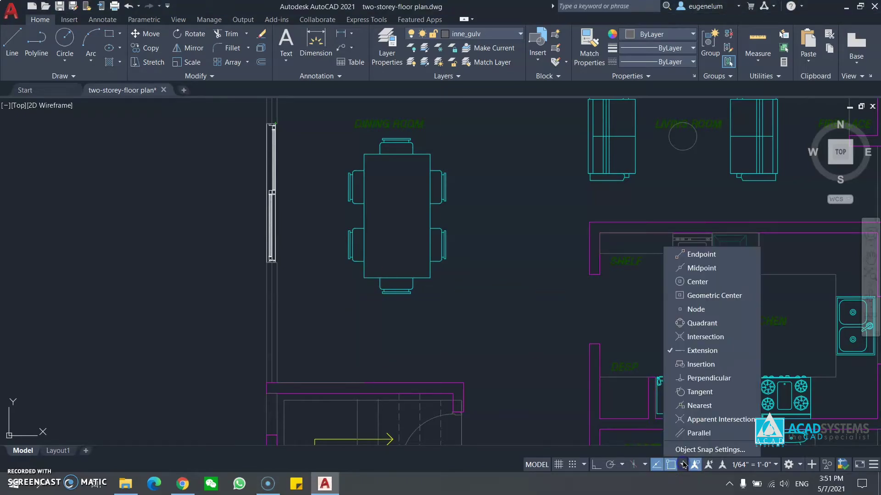
{"action": "left_click", "coordinate": [700, 324]}
{"action": "left_click", "coordinate": [109, 34]}
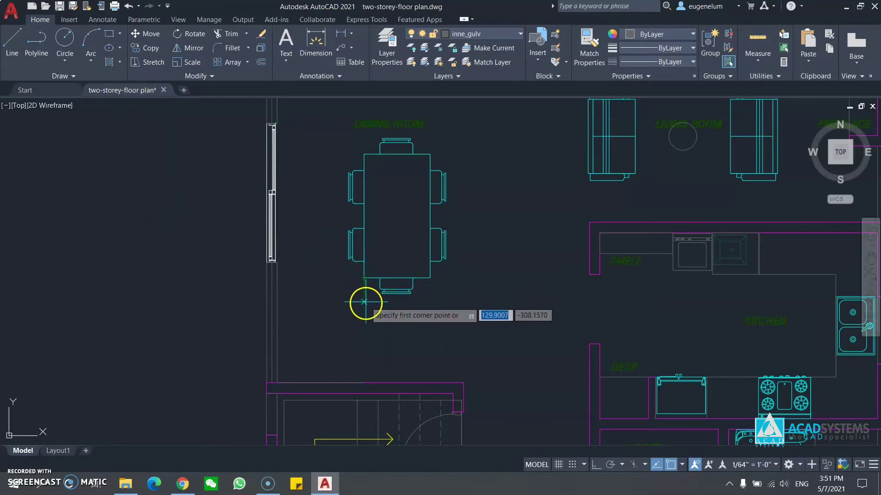
{"action": "left_click", "coordinate": [364, 382]}
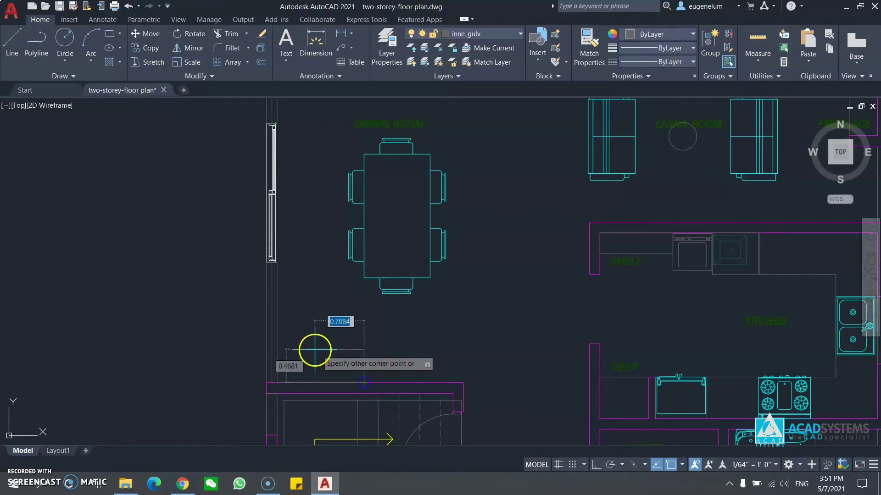
{"action": "left_click", "coordinate": [278, 338]}
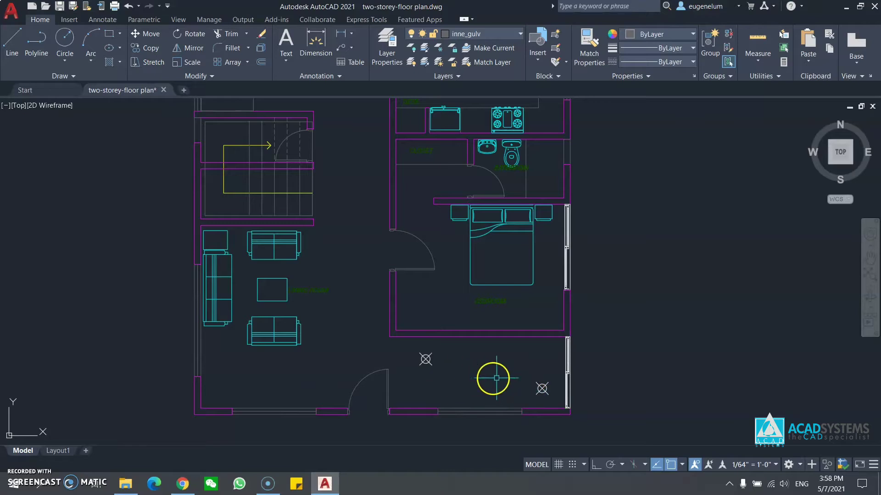
Enable the Node object snap for a new line in the room below the bedroom
{"action": "middle_click_drag", "start_coordinate": [499, 378], "coordinate": [457, 323]}
{"action": "scroll", "coordinate": [450, 321], "scroll_direction": "up", "scroll_amount": 2}
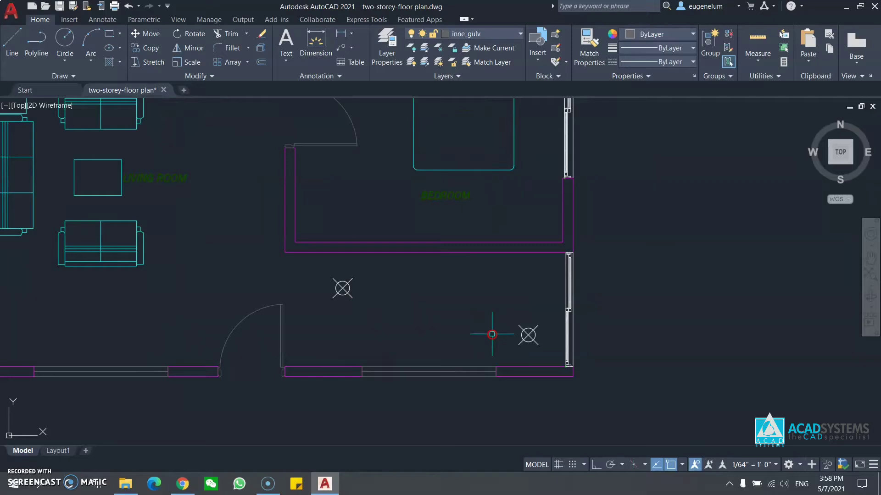
{"action": "left_click", "coordinate": [682, 465]}
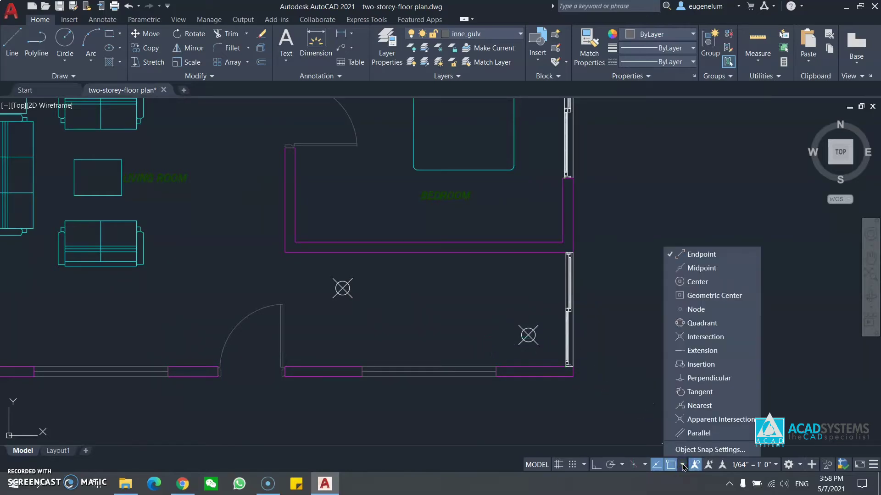
{"action": "left_click", "coordinate": [641, 312]}
{"action": "left_click", "coordinate": [13, 43]}
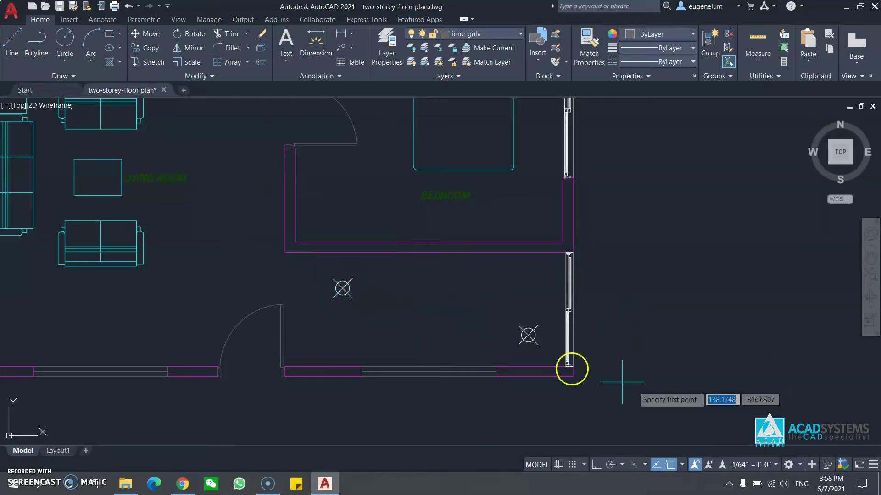
{"action": "left_click", "coordinate": [683, 465]}
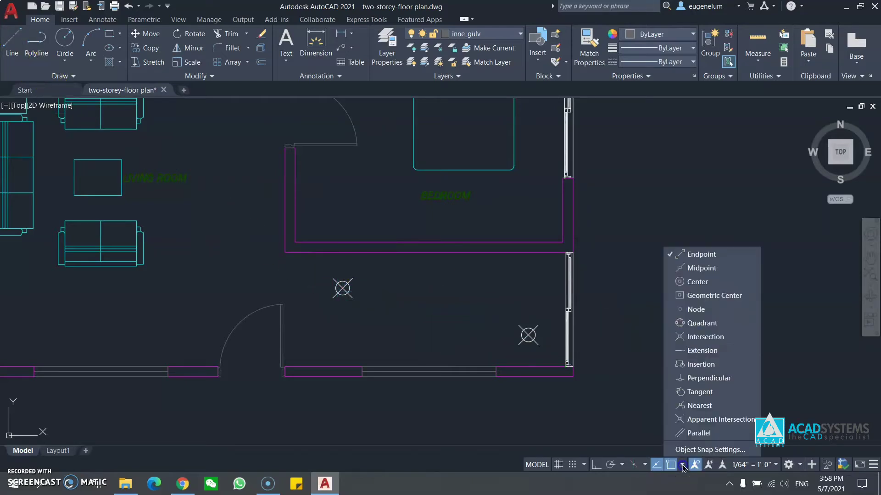
{"action": "left_click", "coordinate": [562, 317]}
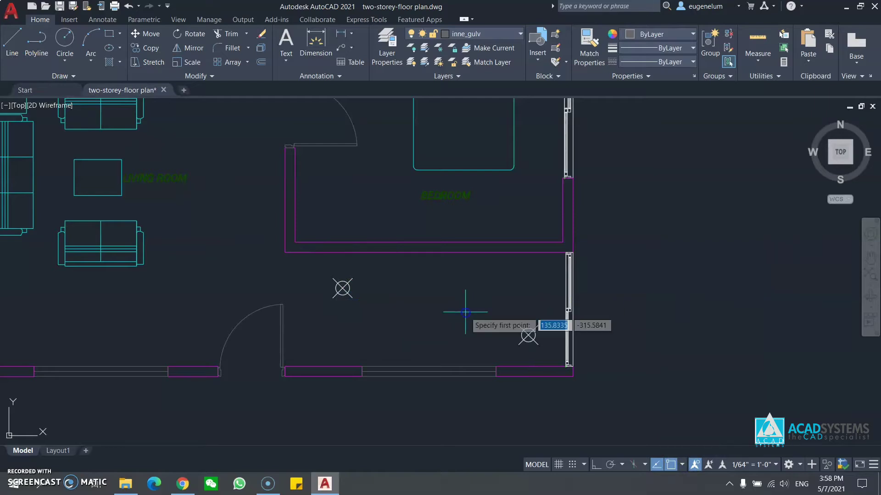
Draw a line about 2.86 long connecting the two point markers in the room below the bedroom
{"action": "left_click", "coordinate": [342, 288]}
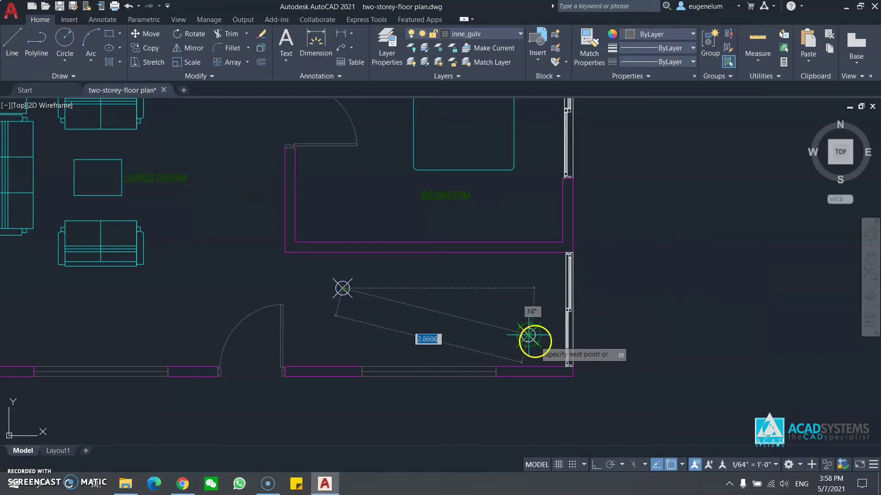
{"action": "left_click", "coordinate": [528, 336]}
{"action": "key", "text": "Return"}
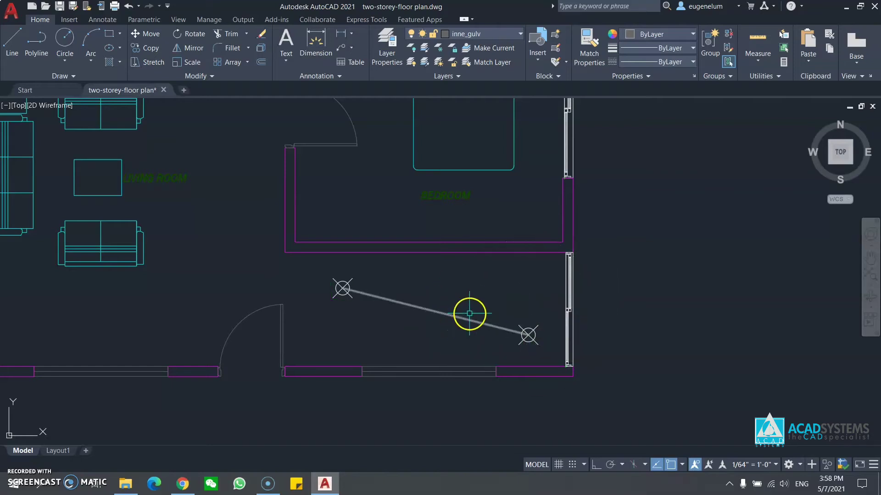
Delete the line connecting the two point markers
{"action": "left_click", "coordinate": [452, 322]}
{"action": "left_click", "coordinate": [444, 301]}
{"action": "key", "text": "Delete"}
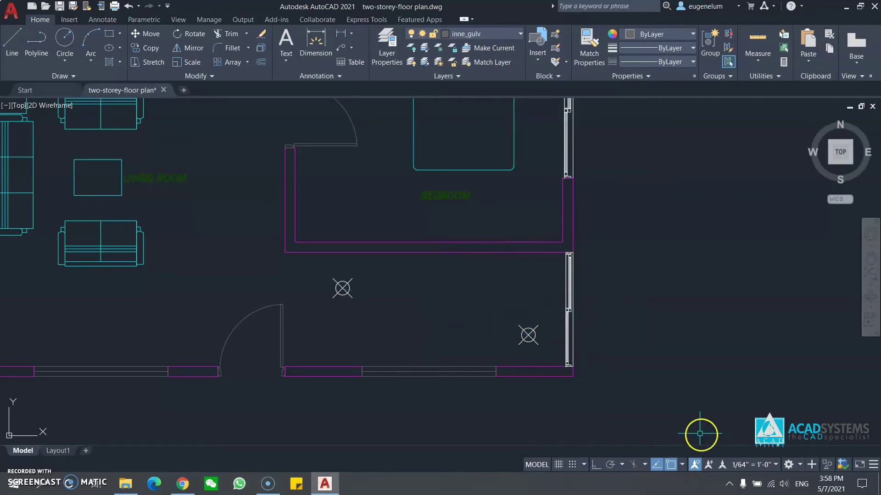
Enable the Nearest object snap and draw a line between the two point markers below the bedroom
{"action": "left_click", "coordinate": [683, 466]}
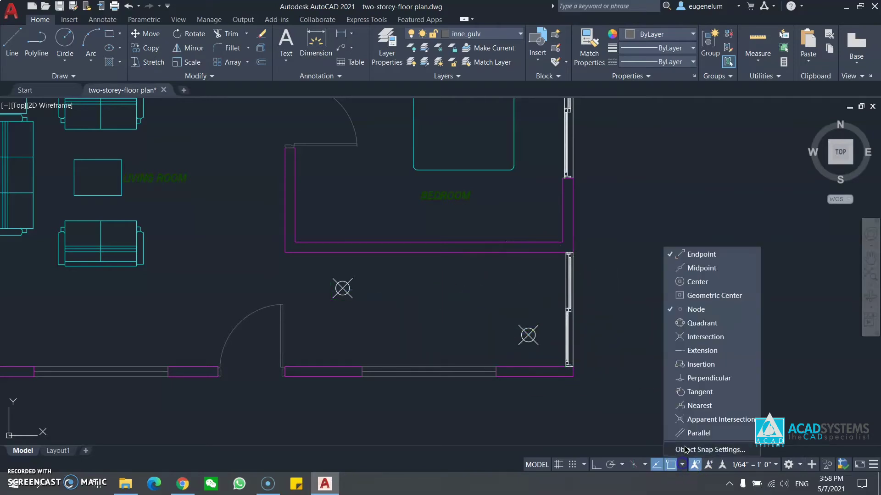
{"action": "left_click", "coordinate": [708, 407]}
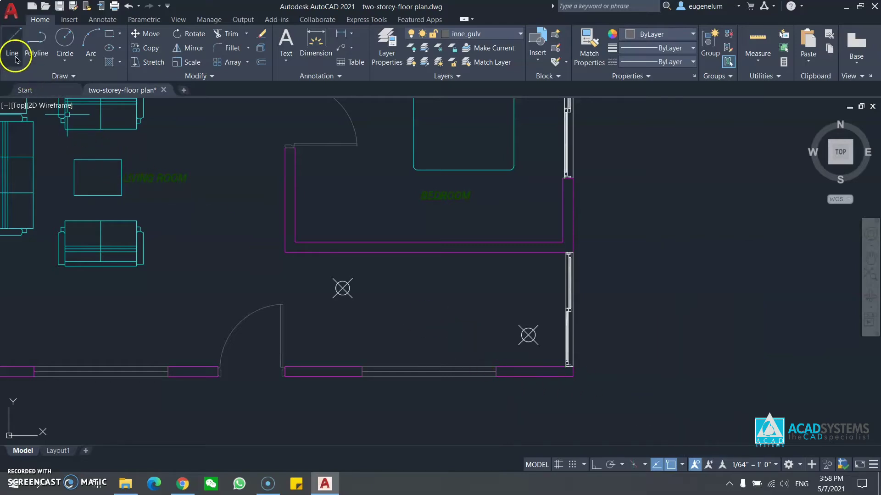
{"action": "left_click", "coordinate": [12, 43]}
{"action": "left_click", "coordinate": [343, 288]}
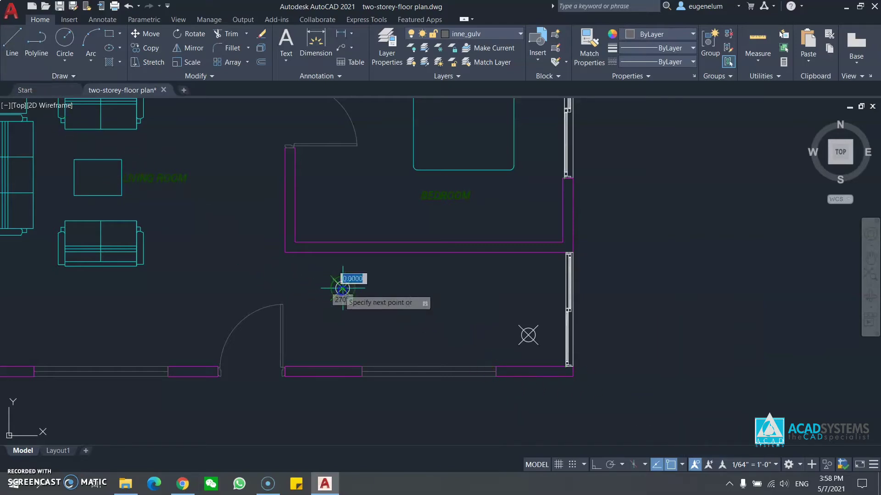
{"action": "left_click", "coordinate": [528, 336]}
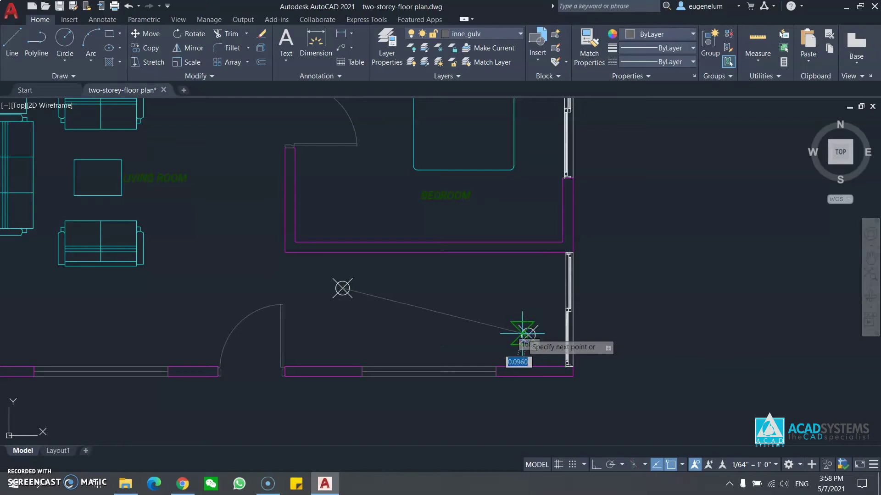
{"action": "key", "text": "Escape"}
{"action": "left_click", "coordinate": [434, 317]}
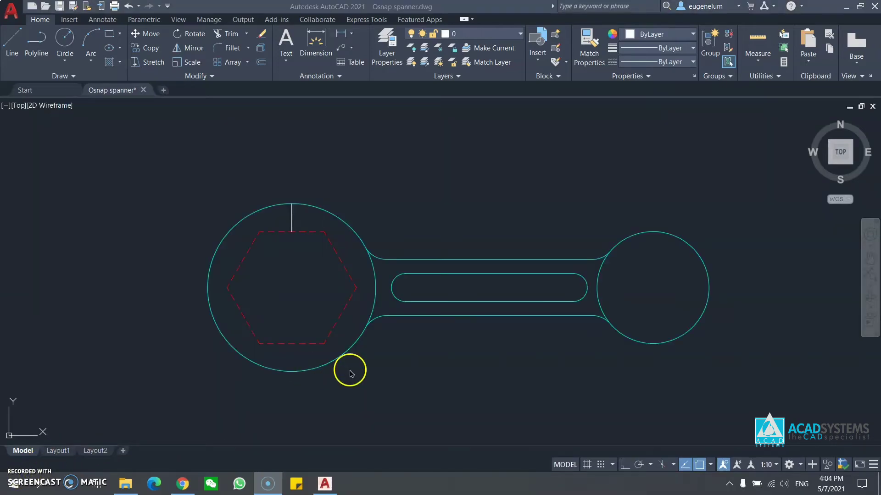
Limit the running object snaps to Endpoint and Center for a new circle in the spanner drawing
{"action": "left_click", "coordinate": [409, 342]}
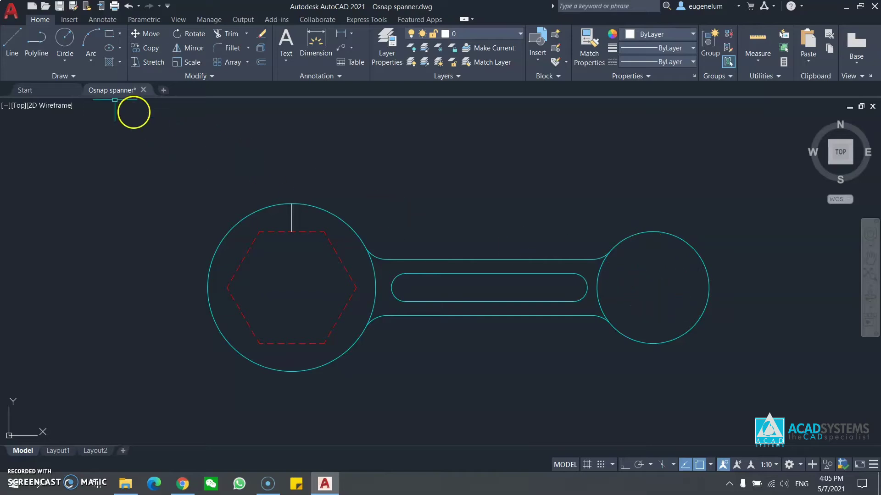
{"action": "left_click", "coordinate": [64, 39]}
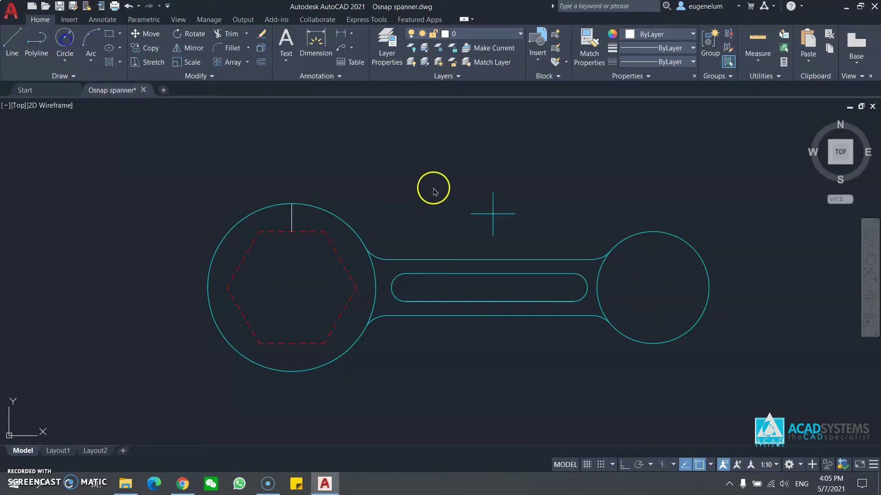
{"action": "left_click", "coordinate": [711, 465]}
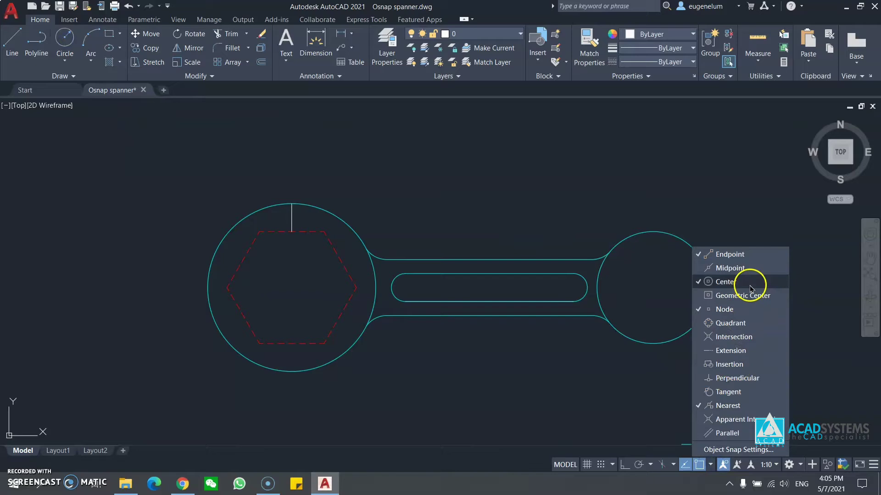
{"action": "left_click", "coordinate": [731, 309]}
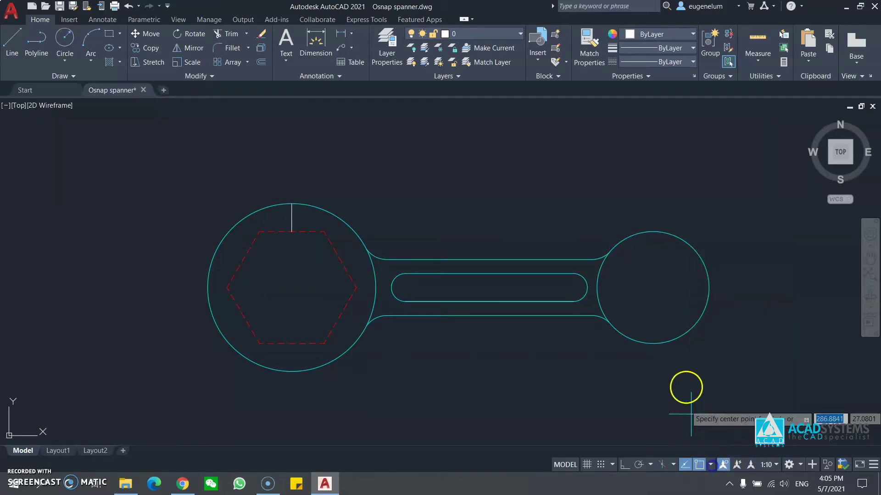
Draw a circle of radius 8 at the centre of the spanner's small round end
{"action": "type", "text": "c"}
{"action": "key", "text": "Return"}
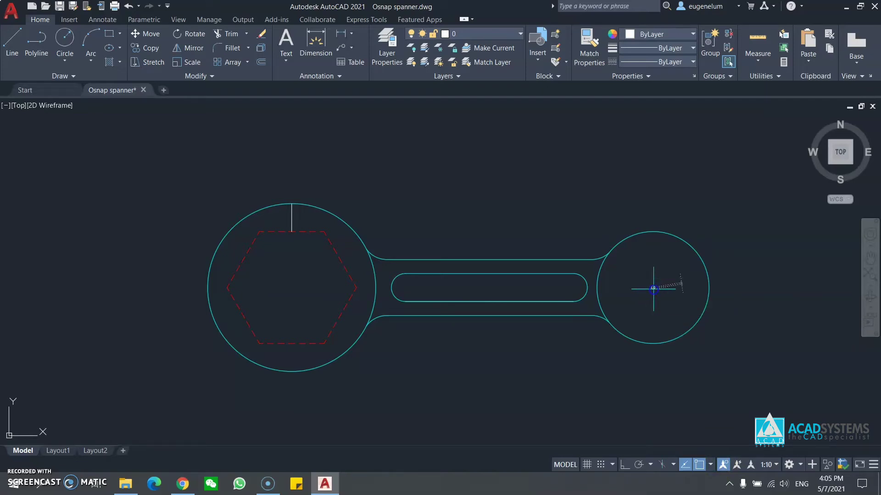
{"action": "left_click", "coordinate": [653, 289]}
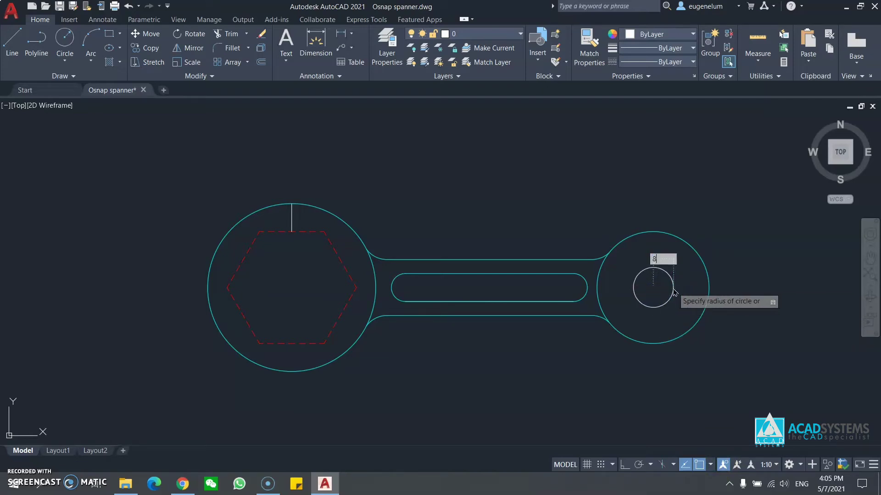
{"action": "type", "text": "8"}
{"action": "key", "text": "Return"}
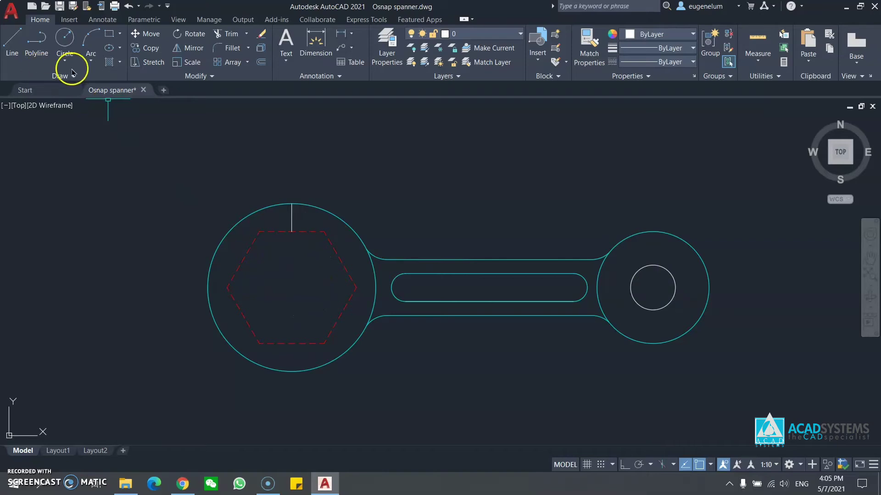
Enable the Geometric Center object snap and draw a line from the hexagon's centre to its vertex nearest the handle
{"action": "left_click", "coordinate": [14, 40]}
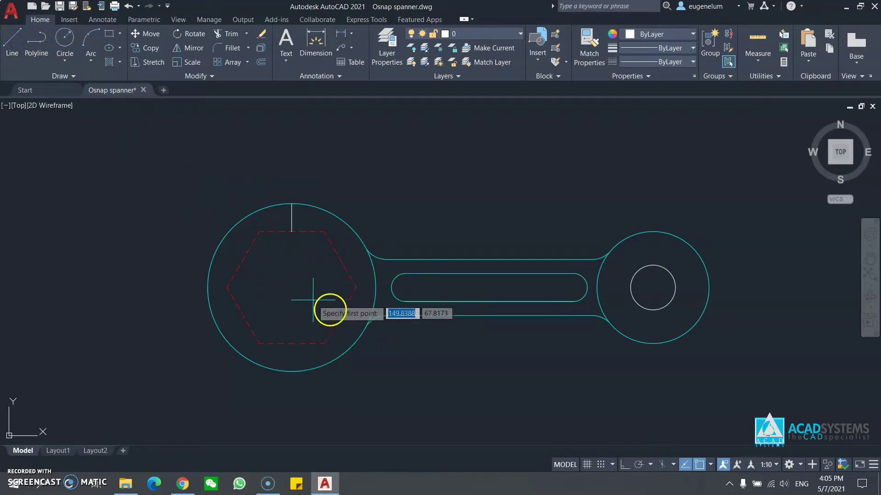
{"action": "left_click", "coordinate": [710, 464]}
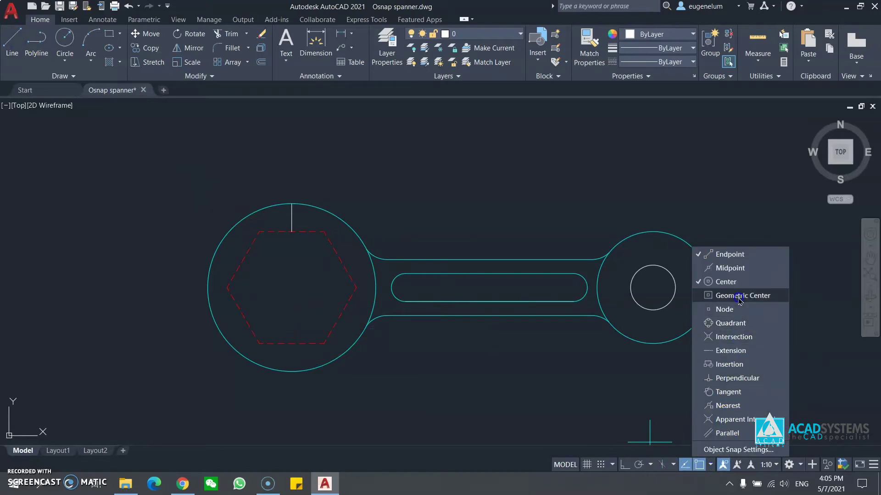
{"action": "left_click", "coordinate": [291, 288]}
{"action": "left_click", "coordinate": [356, 287]}
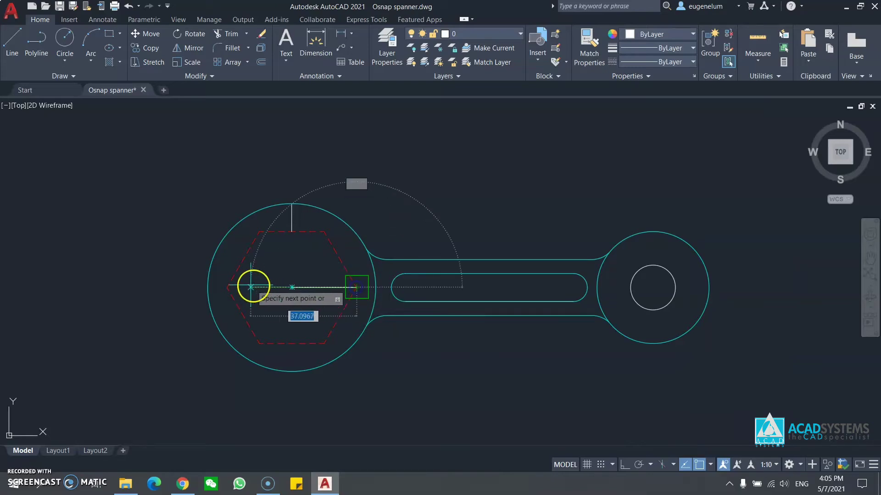
{"action": "key", "text": "Return"}
Draw a second line from the hexagon's geometric centre to the vertex farthest from the handle
{"action": "key", "text": "Return"}
{"action": "left_click", "coordinate": [292, 287]}
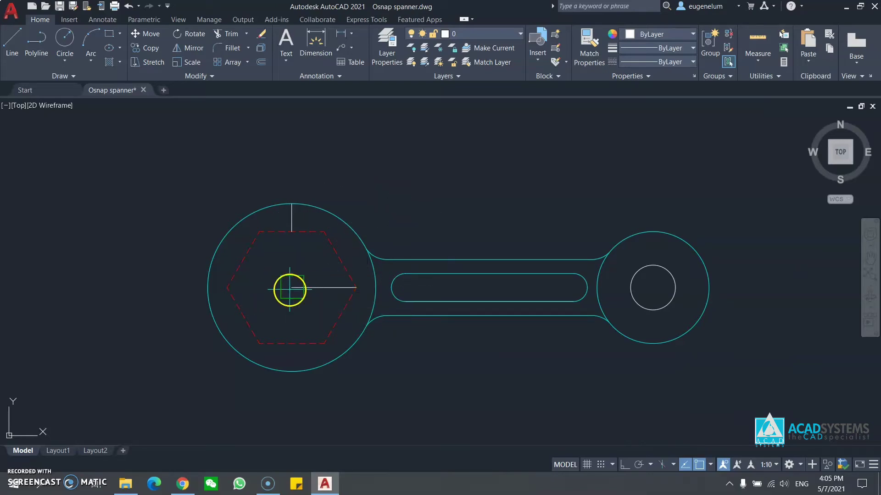
{"action": "left_click", "coordinate": [228, 287]}
{"action": "key", "text": "Return"}
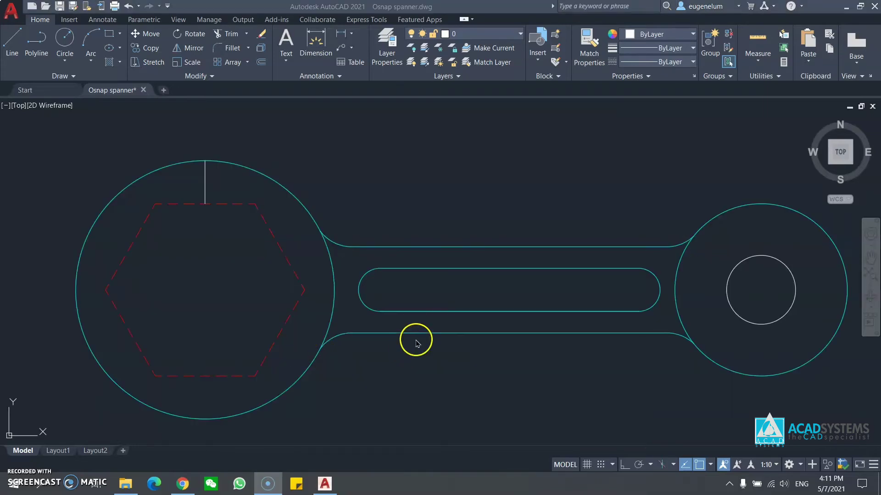
Draw a line from the upper handle junction on the large round end, using Apparent Intersect snap, to near the matching junction on the small end
{"action": "left_click", "coordinate": [416, 341]}
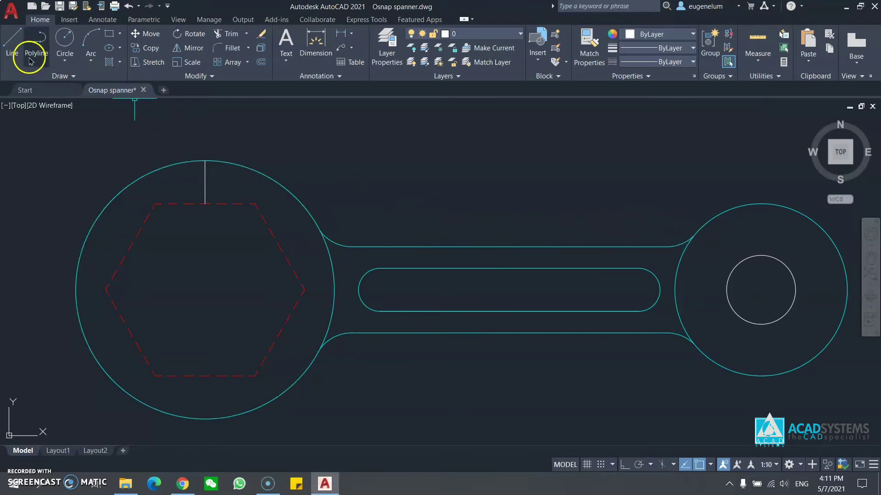
{"action": "left_click", "coordinate": [12, 46]}
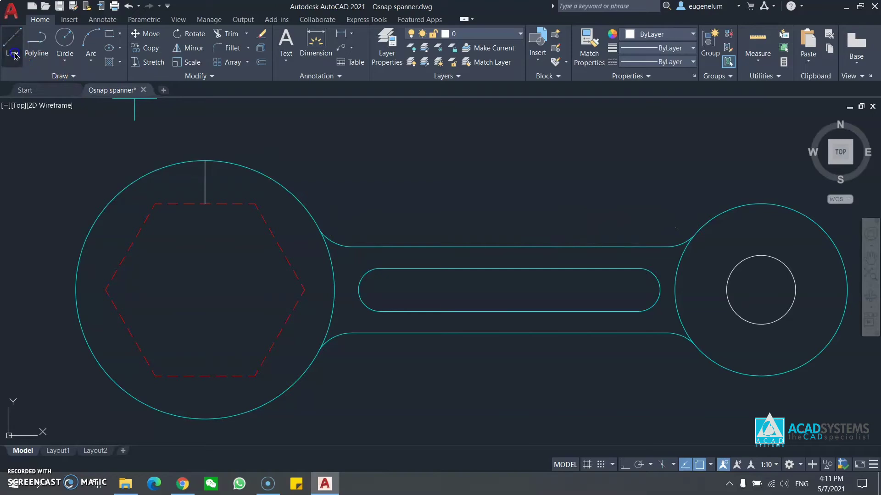
{"action": "right_click", "coordinate": [319, 236], "text": "shift"}
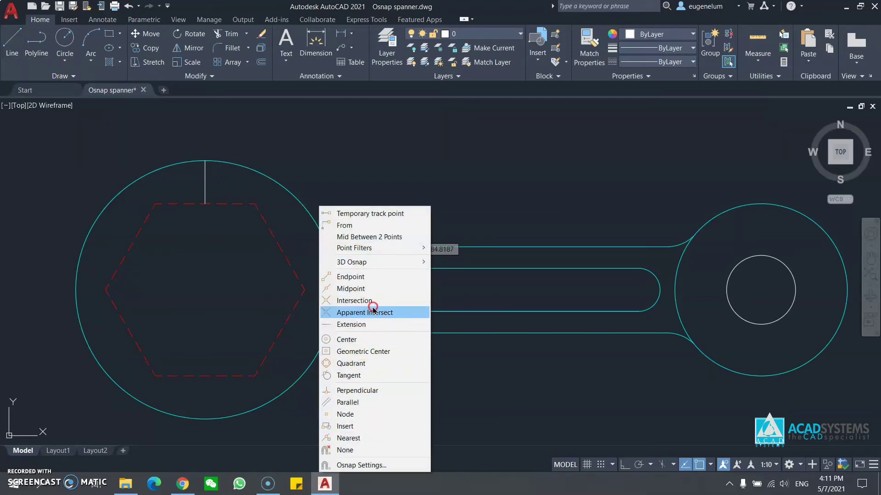
{"action": "left_click", "coordinate": [373, 312]}
{"action": "left_click", "coordinate": [321, 232]}
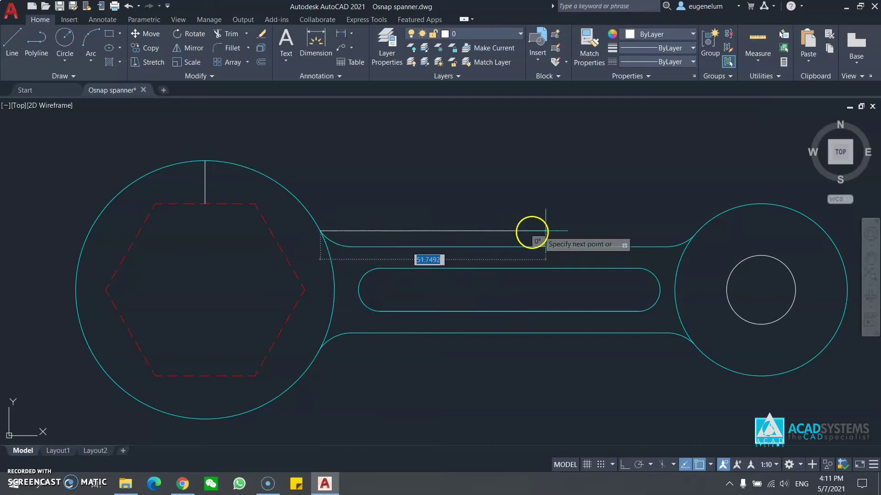
{"action": "left_click", "coordinate": [696, 236]}
{"action": "scroll", "coordinate": [695, 236], "scroll_direction": "up", "scroll_amount": 3}
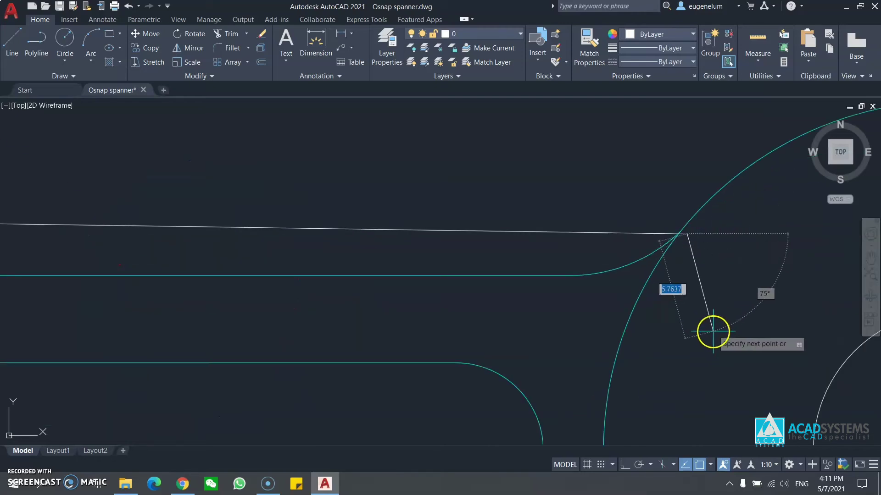
{"action": "scroll", "coordinate": [713, 332], "scroll_direction": "down", "scroll_amount": 4}
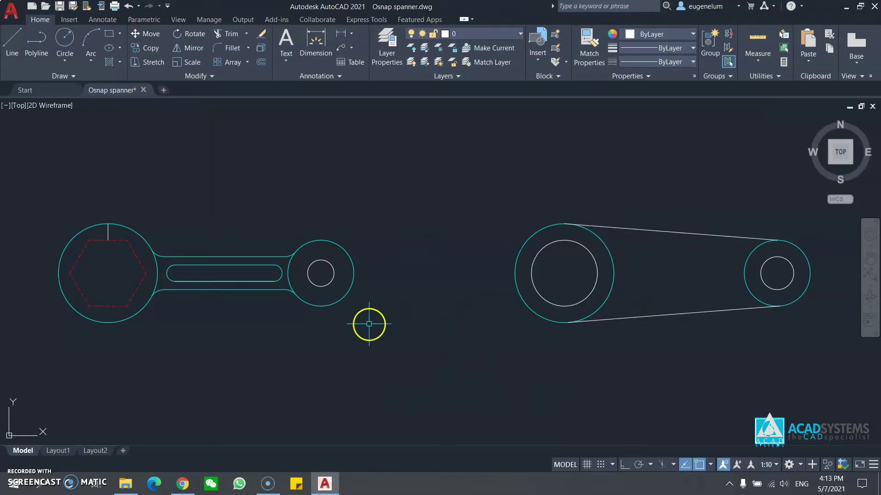
Draw a line from the top of the large round end to the top of the small round end with the Quadrant snap override
{"action": "middle_click_drag", "start_coordinate": [368, 325], "coordinate": [519, 342]}
{"action": "scroll", "coordinate": [407, 344], "scroll_direction": "up", "scroll_amount": 2}
{"action": "middle_click_drag", "start_coordinate": [407, 344], "coordinate": [466, 383]}
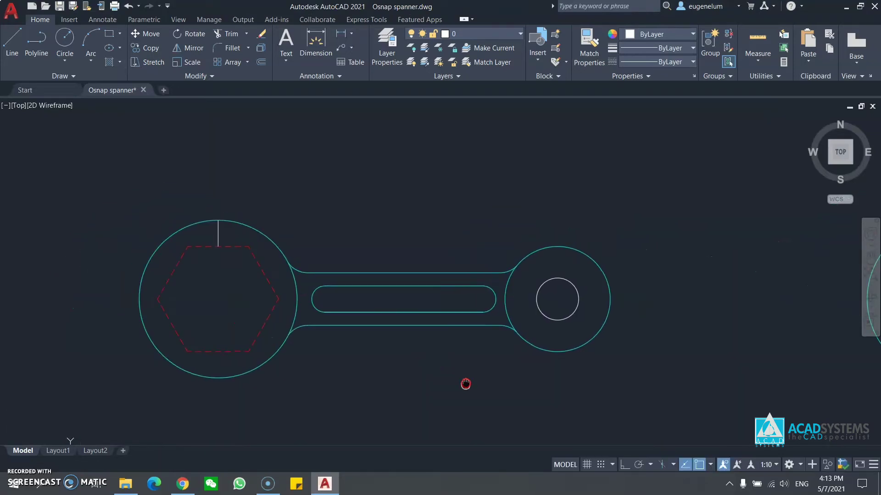
{"action": "left_click", "coordinate": [698, 466]}
{"action": "left_click", "coordinate": [710, 465]}
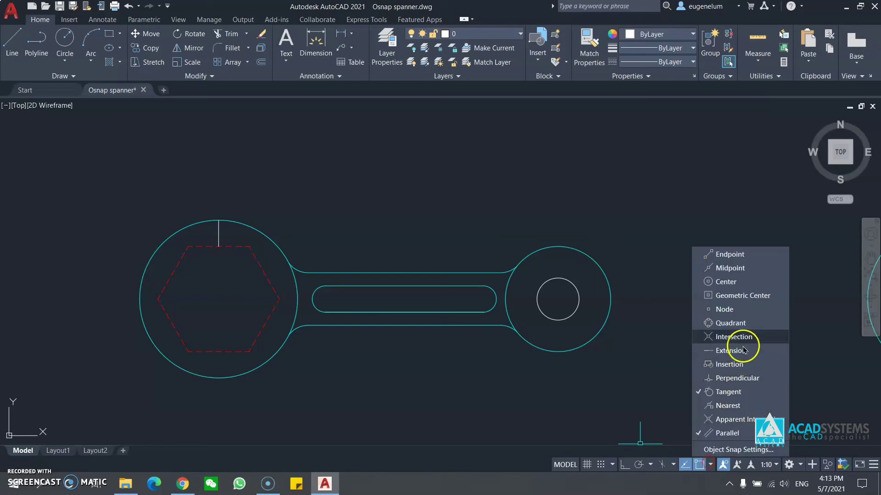
{"action": "left_click", "coordinate": [710, 466]}
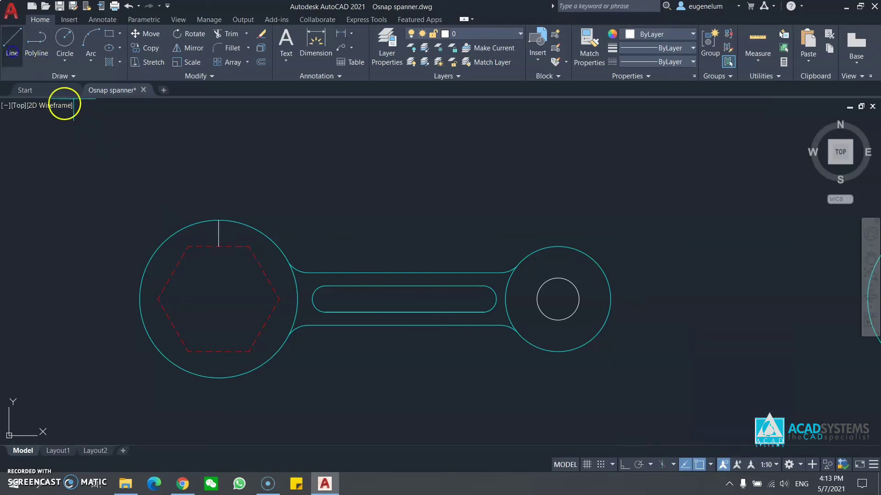
{"action": "right_click", "coordinate": [218, 220], "text": "shift"}
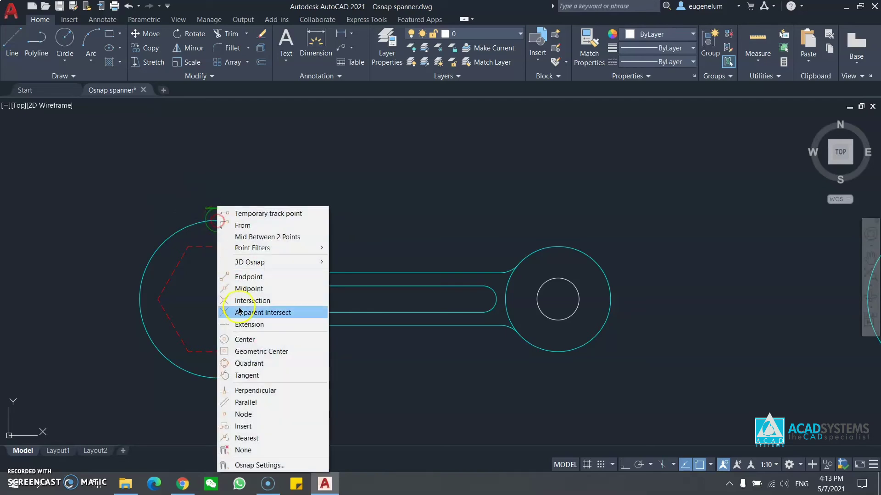
{"action": "left_click", "coordinate": [282, 363]}
{"action": "left_click", "coordinate": [219, 222]}
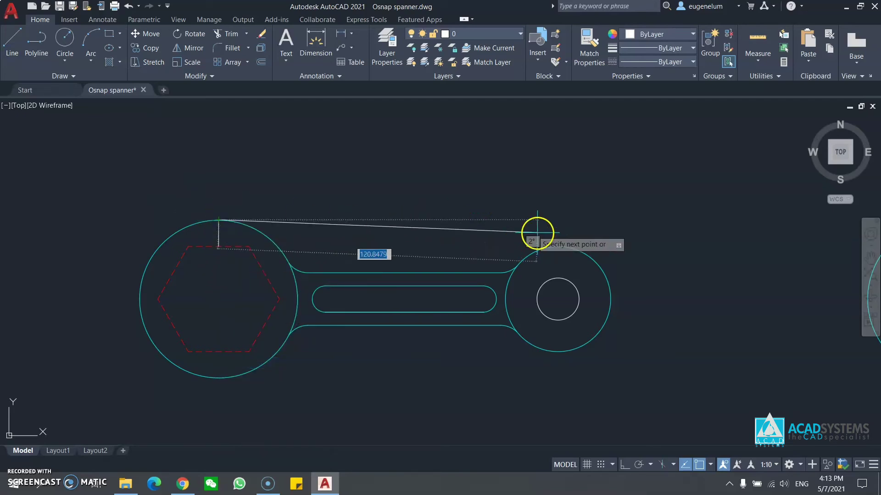
{"action": "right_click", "coordinate": [572, 235], "text": "shift"}
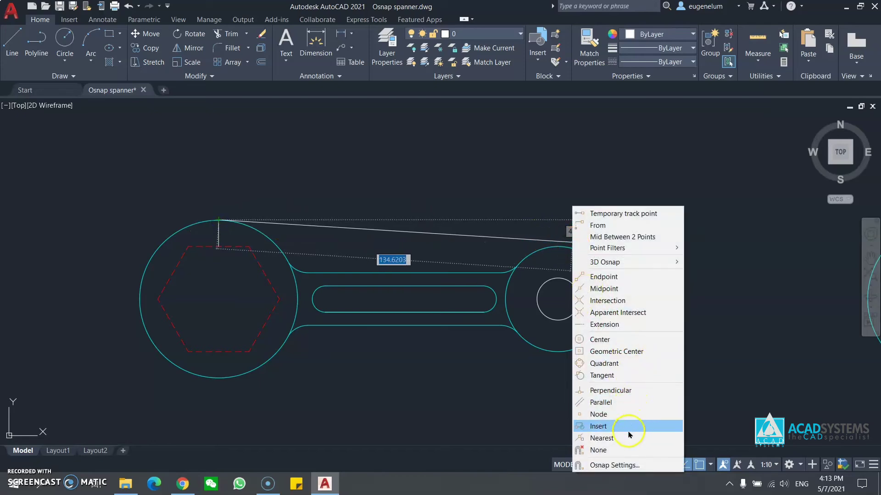
{"action": "left_click", "coordinate": [632, 364]}
{"action": "left_click", "coordinate": [572, 261]}
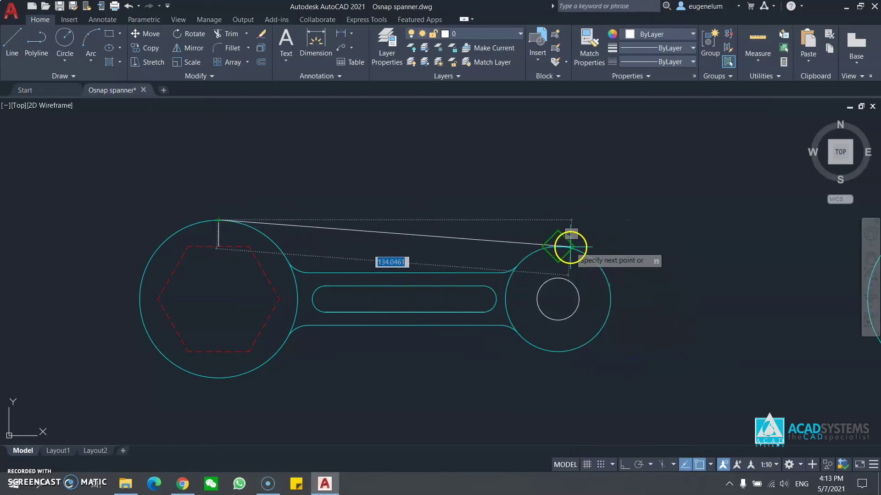
{"action": "key", "text": "Return"}
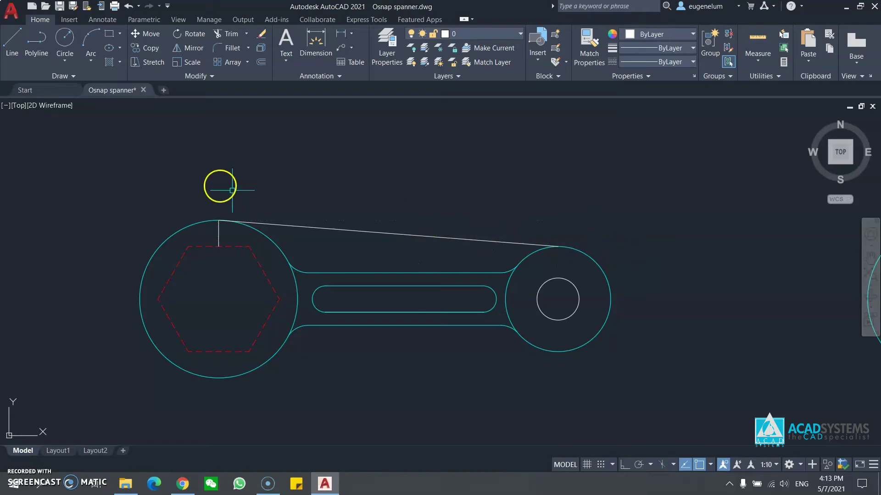
Draw a line tangent to the undersides of the large and small round ends of the spanner
{"action": "left_click", "coordinate": [14, 41]}
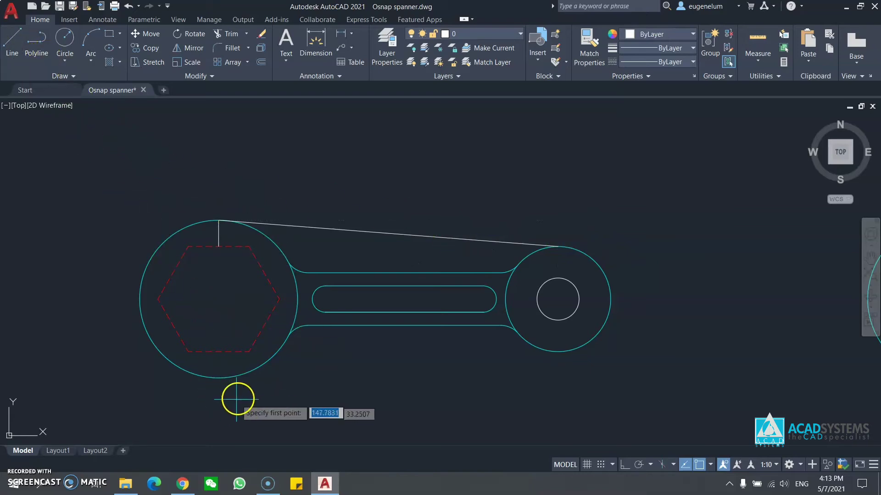
{"action": "left_click", "coordinate": [222, 378]}
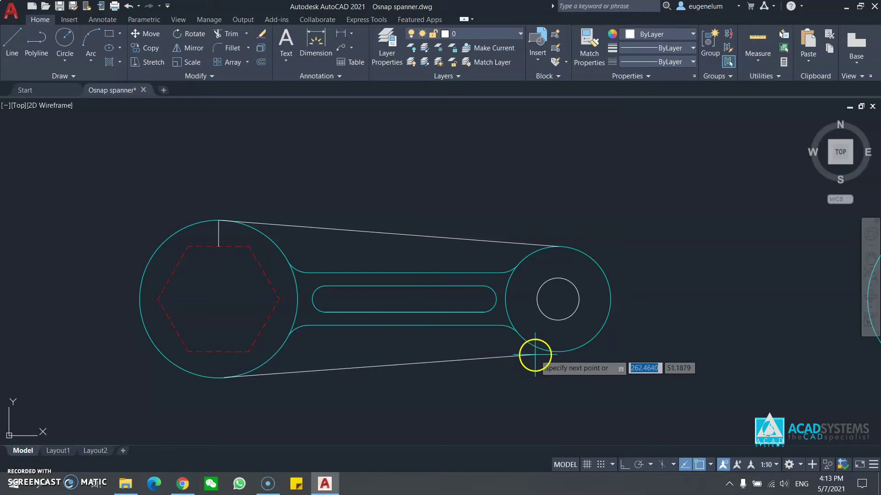
{"action": "left_click", "coordinate": [562, 353]}
{"action": "key", "text": "Escape"}
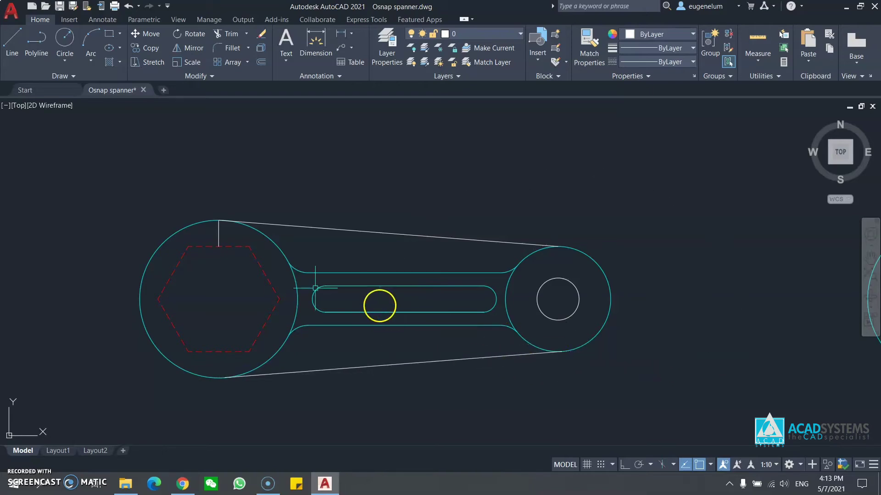
Examine closely where the upper quadrant line and the lower tangent line meet the spanner's round ends
{"action": "scroll", "coordinate": [177, 227], "scroll_direction": "up", "scroll_amount": 5}
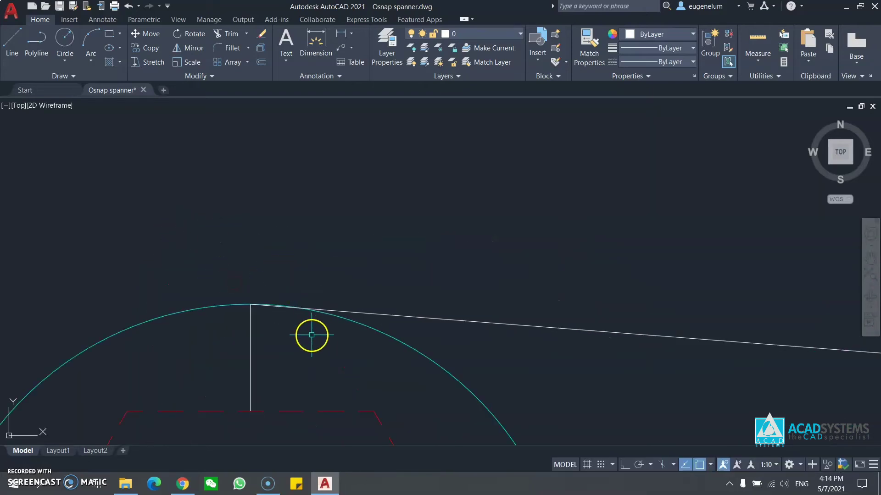
{"action": "scroll", "coordinate": [312, 334], "scroll_direction": "up", "scroll_amount": 5}
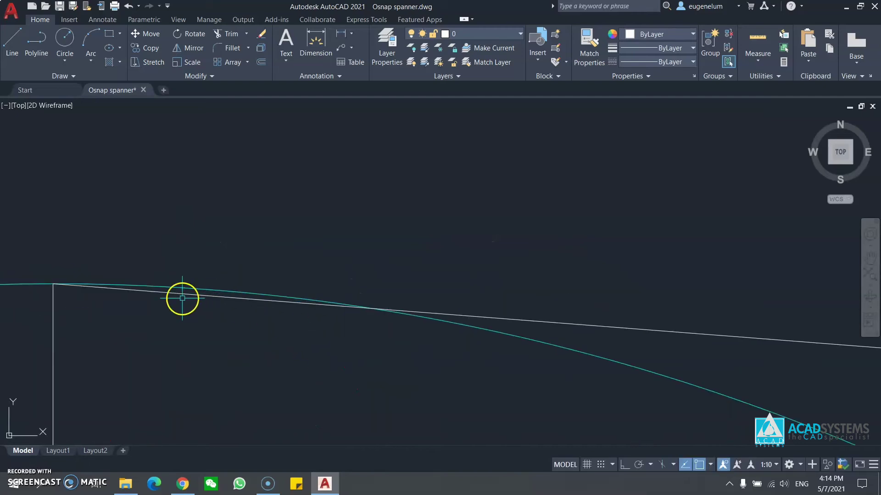
{"action": "scroll", "coordinate": [275, 310], "scroll_direction": "down", "scroll_amount": 6}
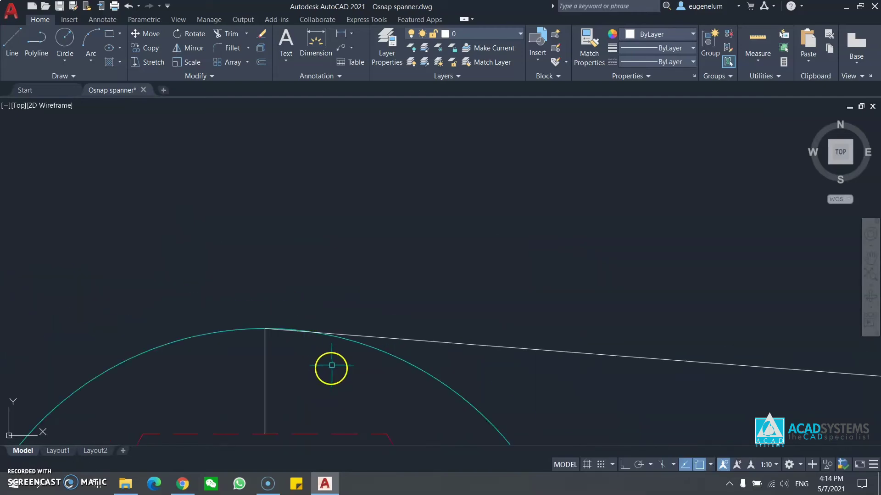
{"action": "scroll", "coordinate": [373, 254], "scroll_direction": "down", "scroll_amount": 3}
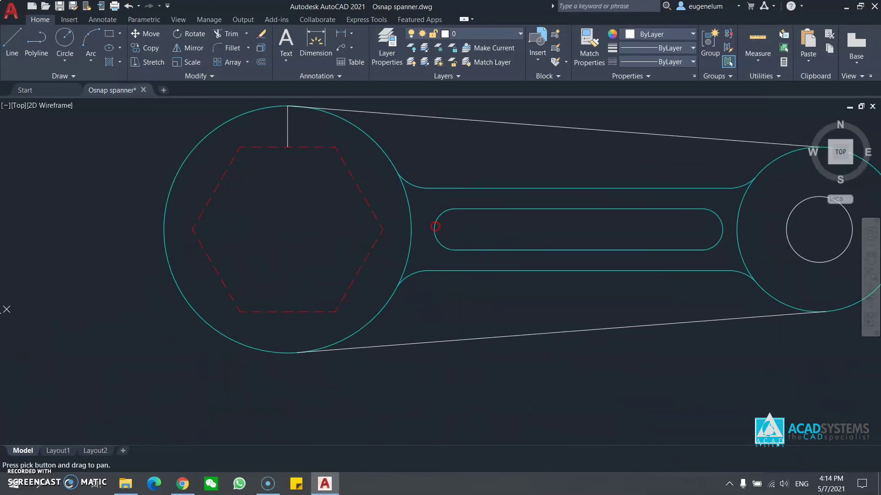
{"action": "scroll", "coordinate": [303, 347], "scroll_direction": "up", "scroll_amount": 5}
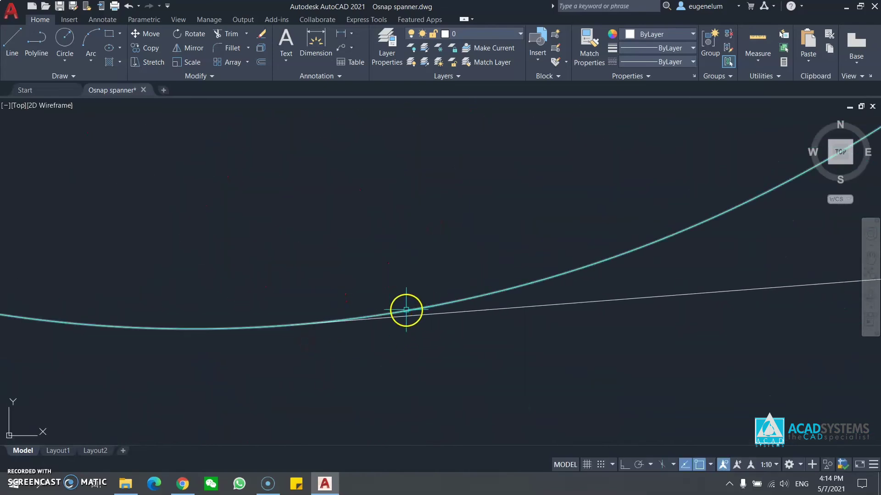
{"action": "scroll", "coordinate": [464, 320], "scroll_direction": "down", "scroll_amount": 3}
{"action": "scroll", "coordinate": [531, 318], "scroll_direction": "down", "scroll_amount": 5}
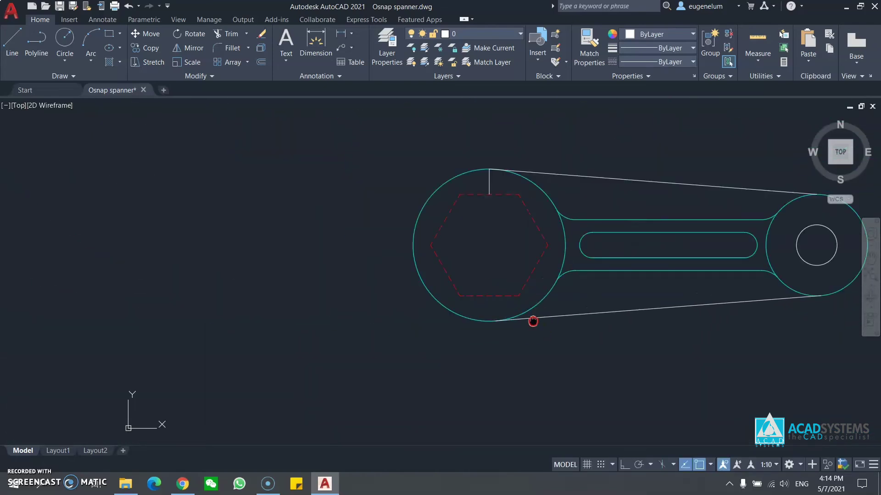
{"action": "middle_click_drag", "start_coordinate": [531, 321], "coordinate": [187, 317]}
{"action": "scroll", "coordinate": [415, 312], "scroll_direction": "up", "scroll_amount": 3}
{"action": "scroll", "coordinate": [418, 256], "scroll_direction": "up", "scroll_amount": 3}
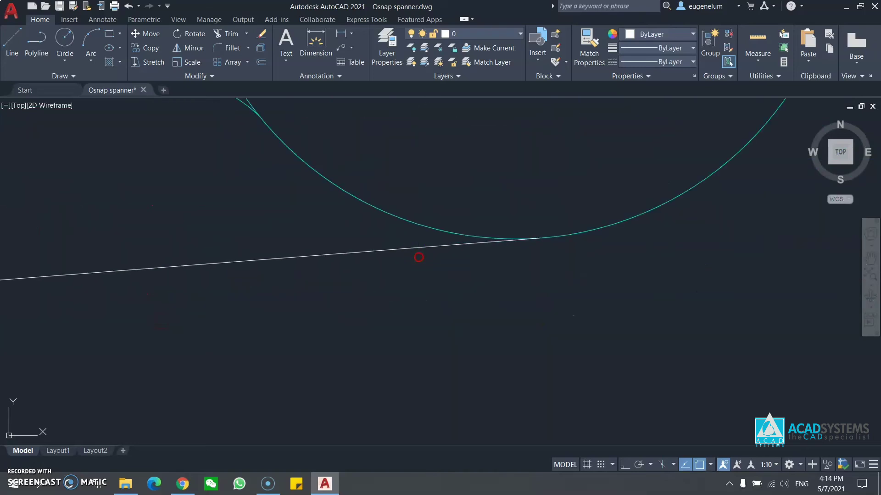
{"action": "middle_click_drag", "start_coordinate": [418, 256], "coordinate": [374, 305]}
{"action": "scroll", "coordinate": [455, 309], "scroll_direction": "up", "scroll_amount": 2}
{"action": "scroll", "coordinate": [455, 309], "scroll_direction": "down", "scroll_amount": 6}
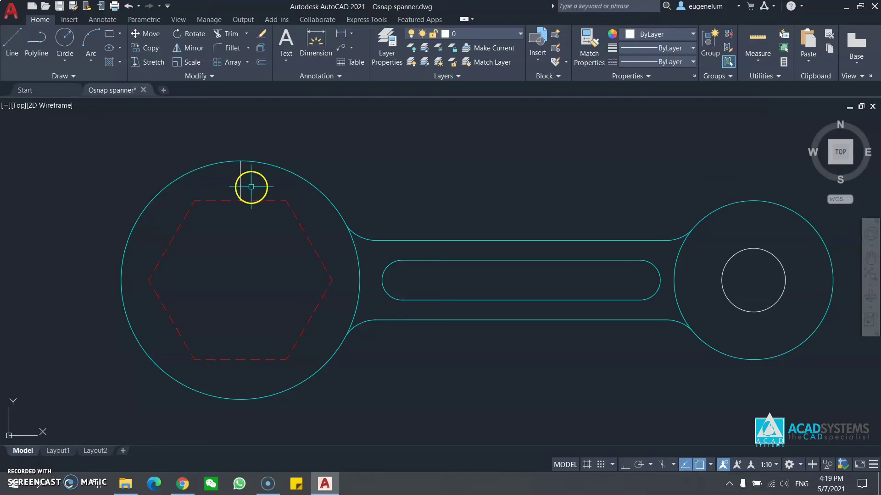
Enable the Perpendicular object snap and draw a line from the hexagon's upper-right side to the surrounding circle
{"action": "left_click", "coordinate": [709, 465]}
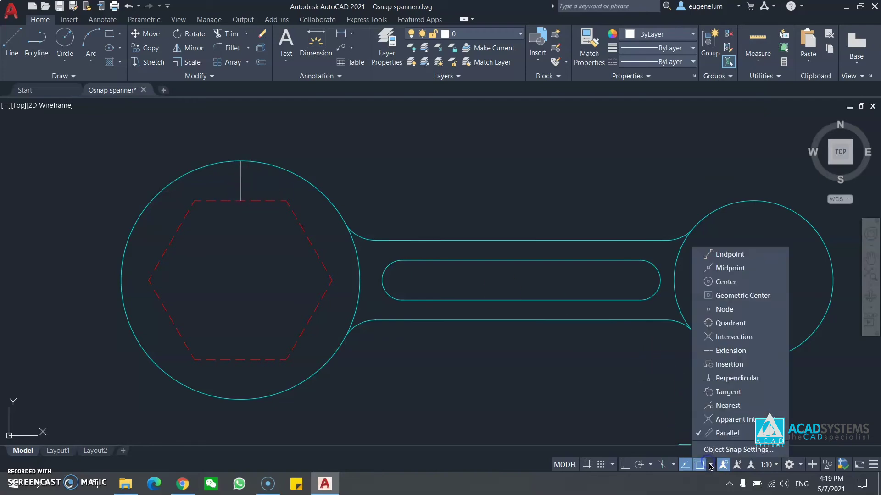
{"action": "left_click", "coordinate": [738, 378]}
{"action": "left_click", "coordinate": [523, 365]}
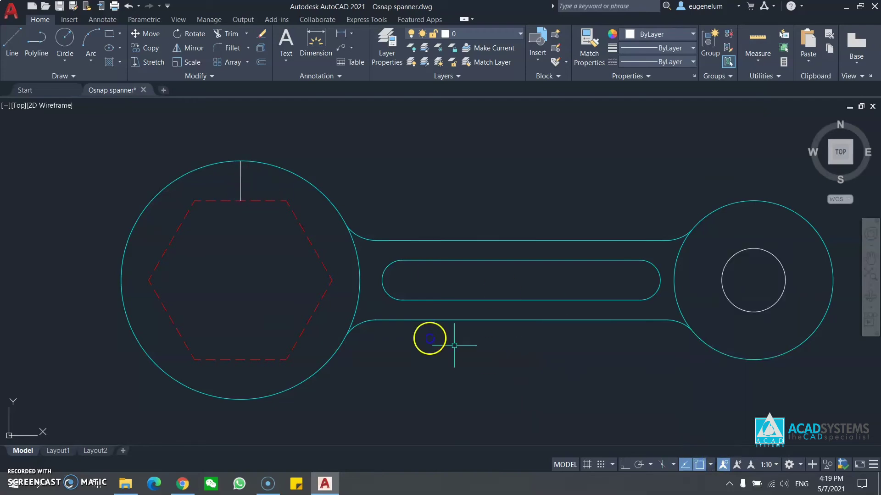
{"action": "left_click", "coordinate": [6, 57]}
{"action": "left_click", "coordinate": [309, 239]}
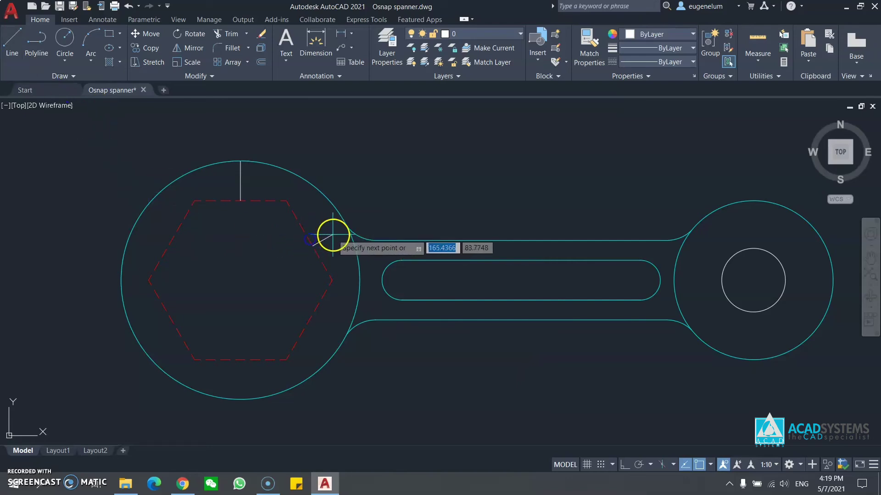
{"action": "left_click", "coordinate": [344, 221]}
{"action": "key", "text": "Return"}
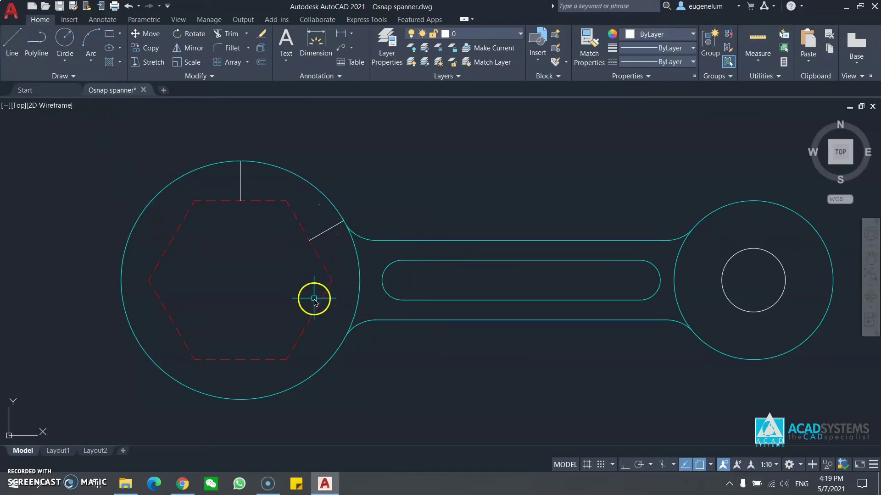
Draw a perpendicular line from the hexagon's lower-right side to the surrounding circle
{"action": "key", "text": "Return"}
{"action": "left_click", "coordinate": [308, 322]}
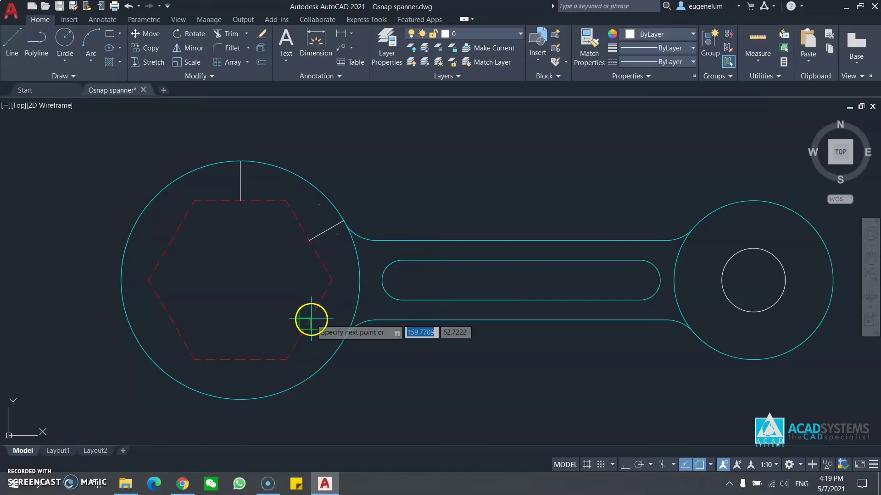
{"action": "left_click", "coordinate": [337, 343]}
{"action": "key", "text": "Return"}
Draw perpendicular lines from the hexagon's bottom, lower-left and upper-left sides out to the surrounding circle
{"action": "key", "text": "Return"}
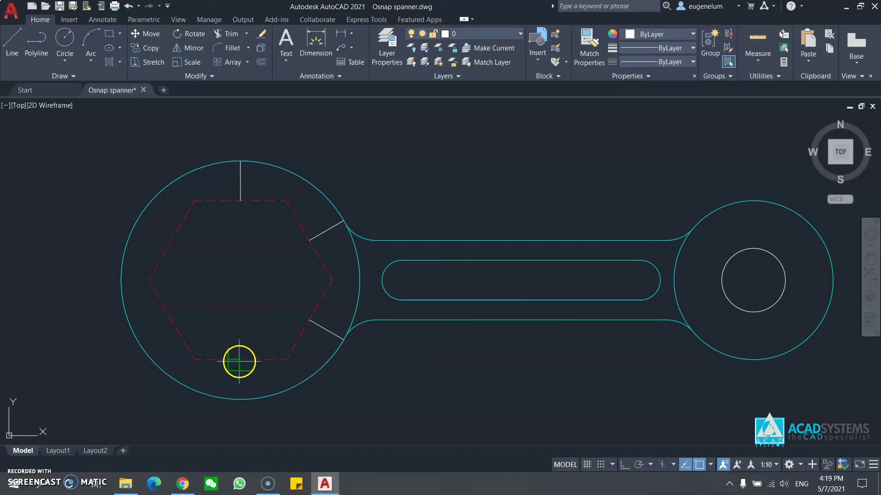
{"action": "left_click", "coordinate": [239, 362]}
{"action": "left_click", "coordinate": [239, 399]}
{"action": "key", "text": "Return"}
{"action": "key", "text": "Return"}
{"action": "left_click", "coordinate": [172, 322]}
{"action": "left_click", "coordinate": [137, 340]}
{"action": "left_click", "coordinate": [172, 240]}
{"action": "left_click", "coordinate": [137, 222]}
Measure the angle between the upper-right perpendicular line and the hexagon side with MEASUREGEOM
{"action": "type", "text": "MEA"}
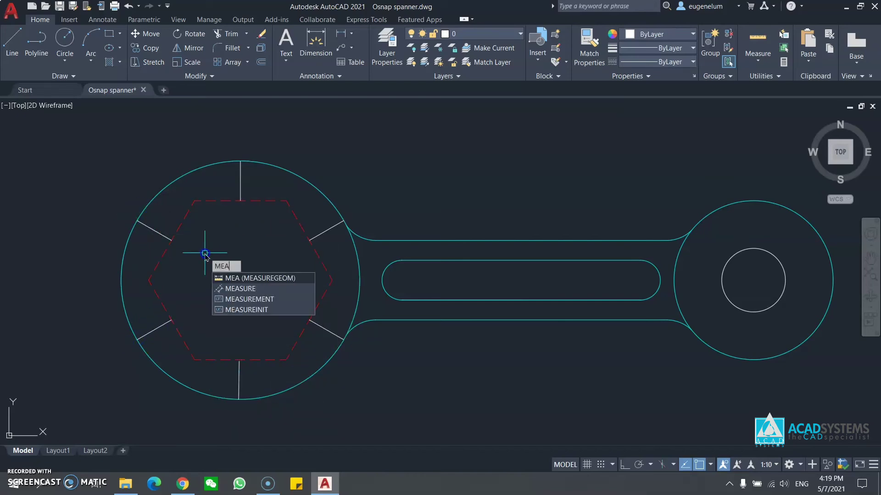
{"action": "key", "text": "Return"}
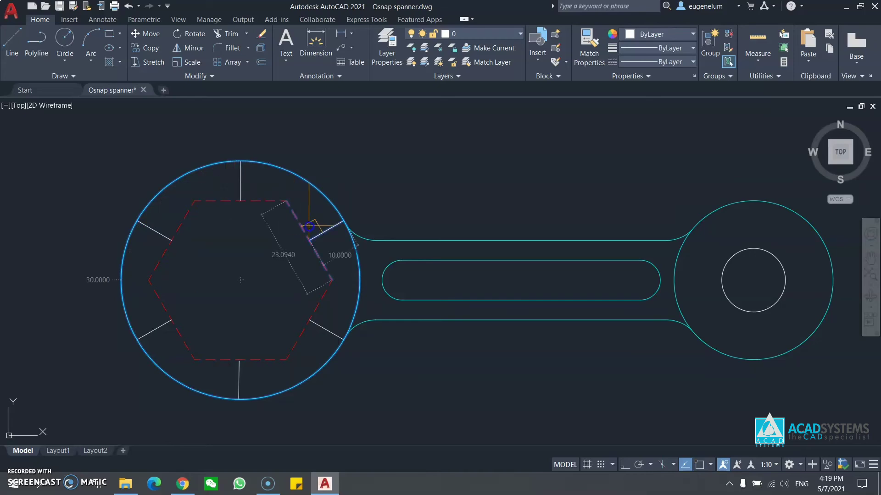
{"action": "key", "text": "Escape"}
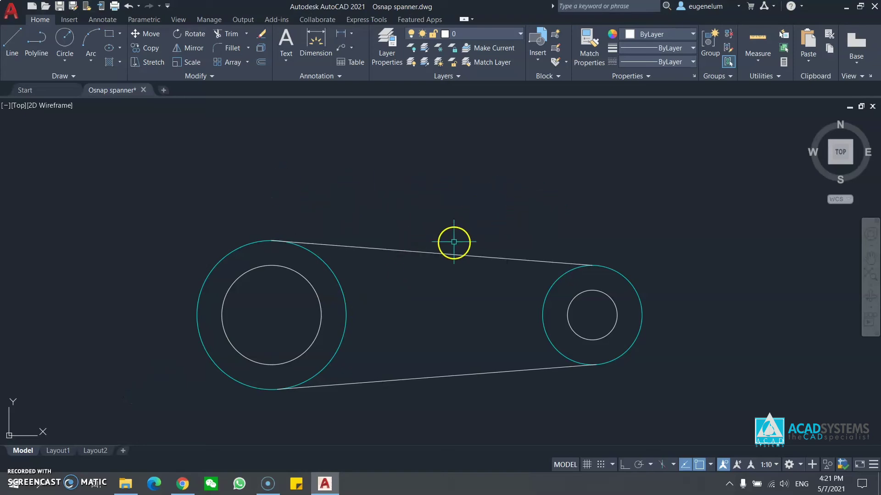
Disable the Perpendicular object snap so that only Parallel is active
{"action": "left_click", "coordinate": [16, 46]}
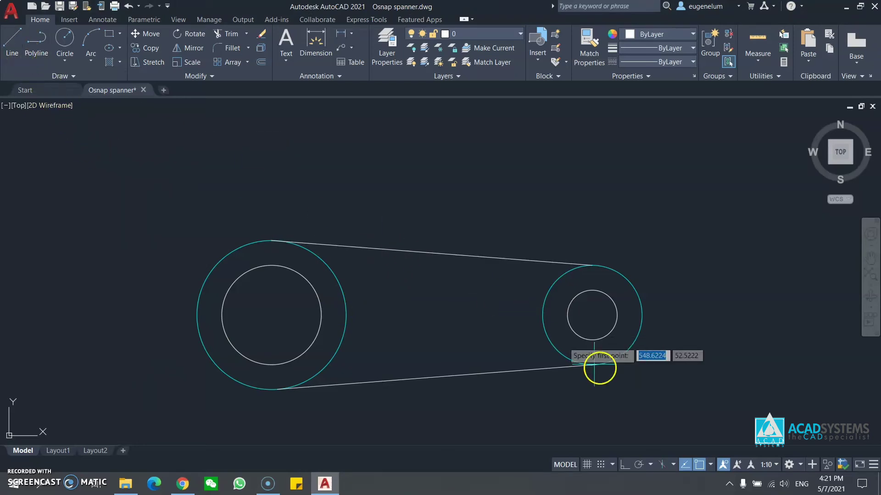
{"action": "left_click", "coordinate": [711, 465]}
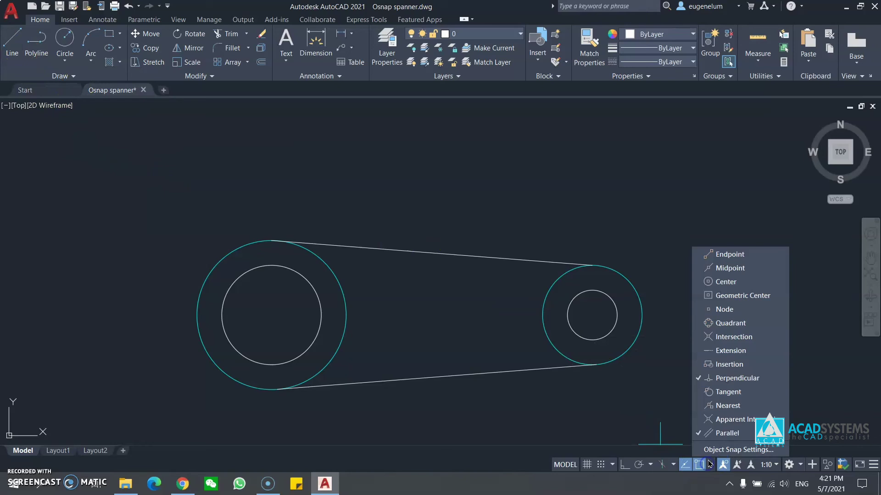
{"action": "left_click", "coordinate": [736, 380]}
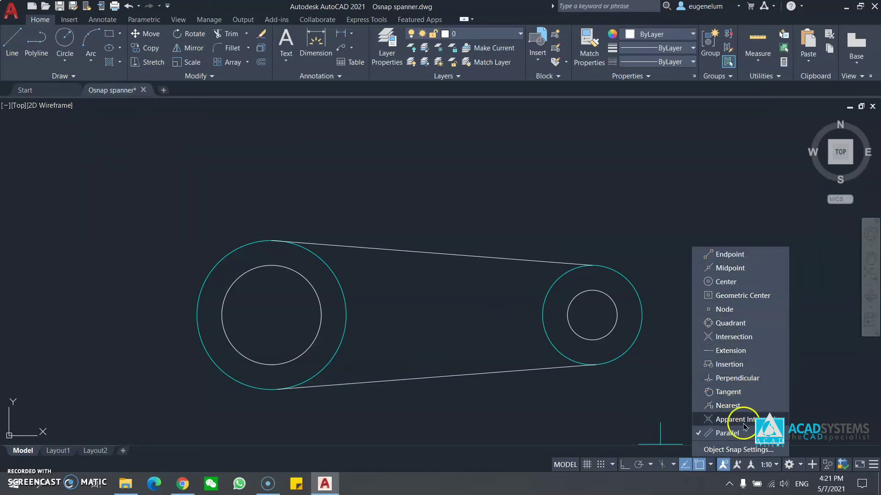
{"action": "left_click", "coordinate": [710, 465]}
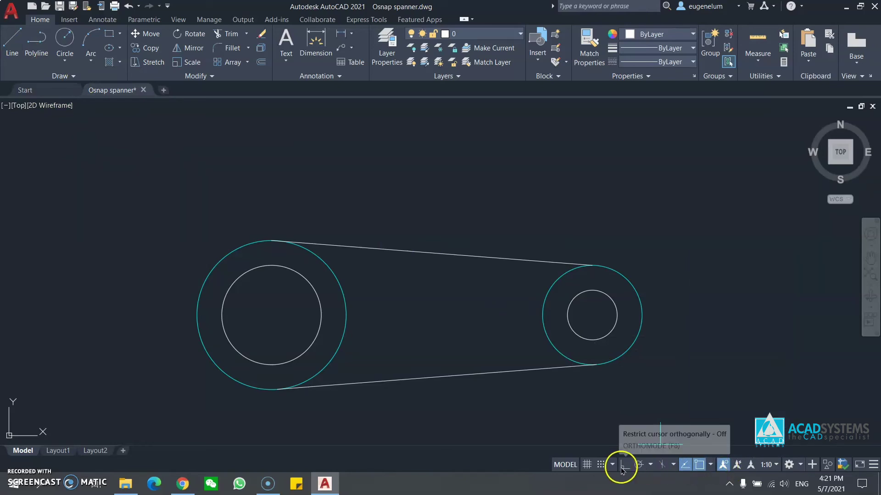
Draw a line above the spanner, parallel to the upper line joining its two outer circles, using the Parallel object snap
{"action": "type", "text": "l"}
{"action": "key", "text": "Return"}
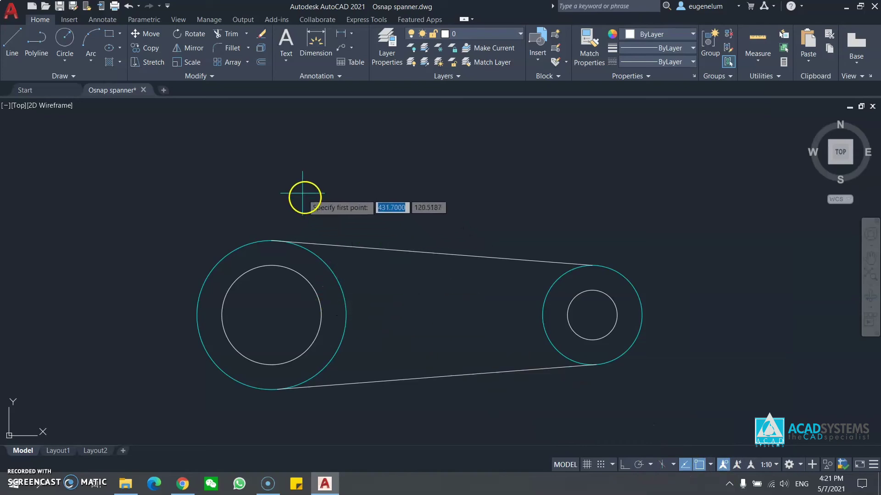
{"action": "left_click", "coordinate": [292, 183]}
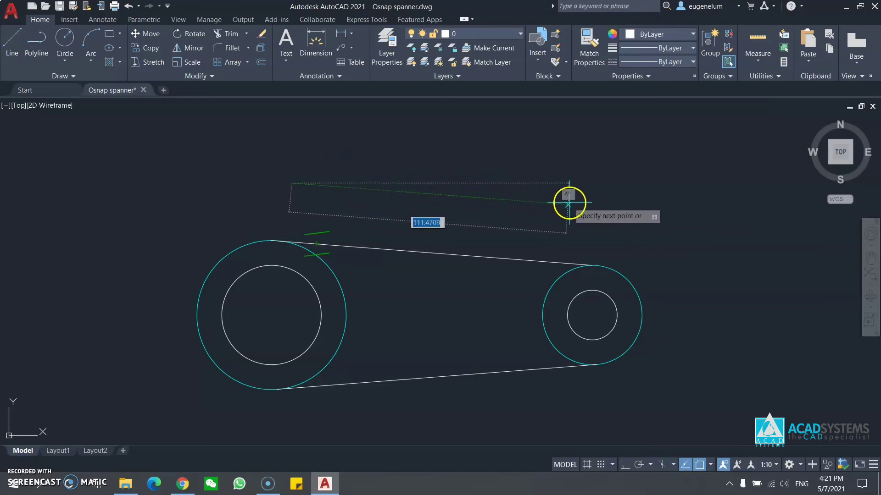
{"action": "left_click", "coordinate": [592, 206]}
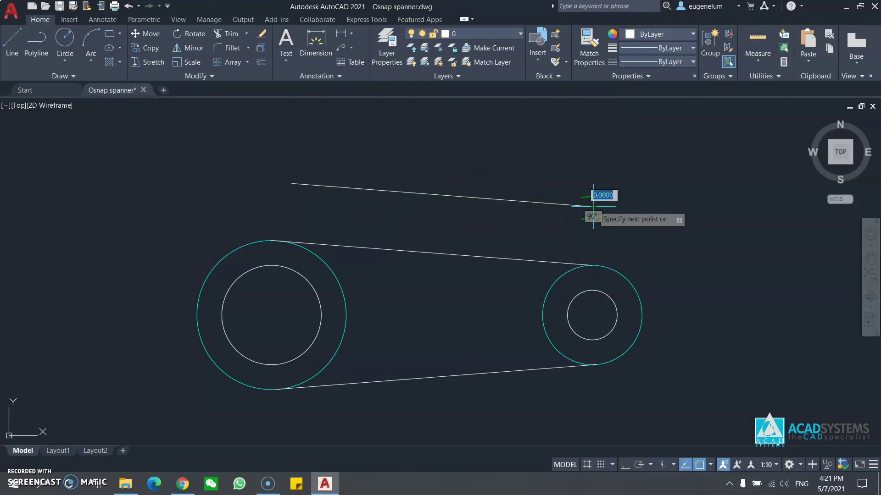
{"action": "key", "text": "Return"}
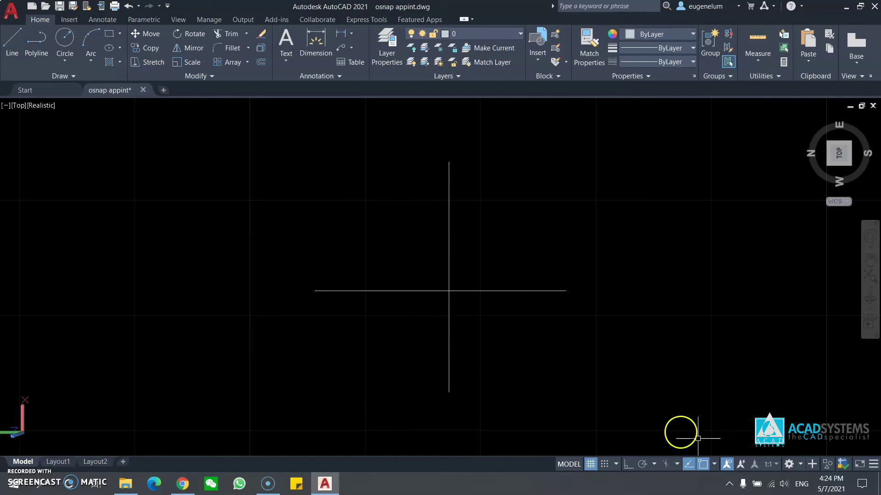
Draw a circle centred on the apparent intersection of the two crossing lines, using the Apparent Intersection object snap
{"action": "left_click", "coordinate": [715, 465]}
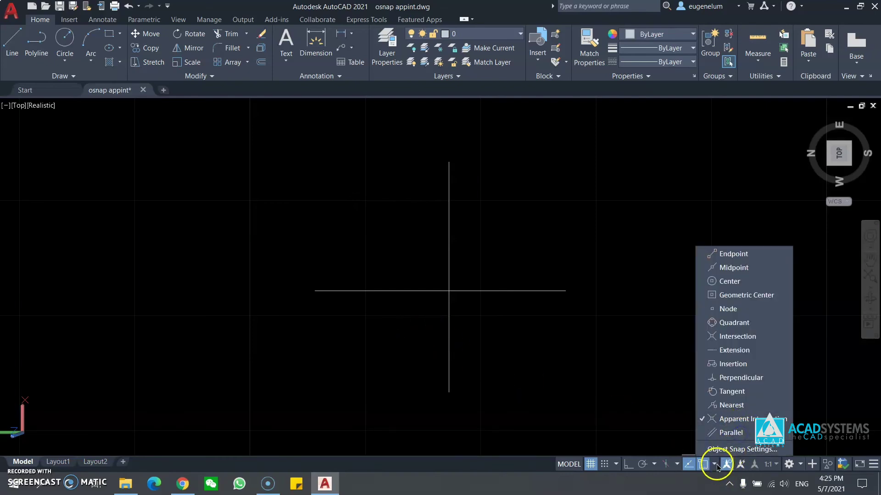
{"action": "left_click", "coordinate": [716, 464]}
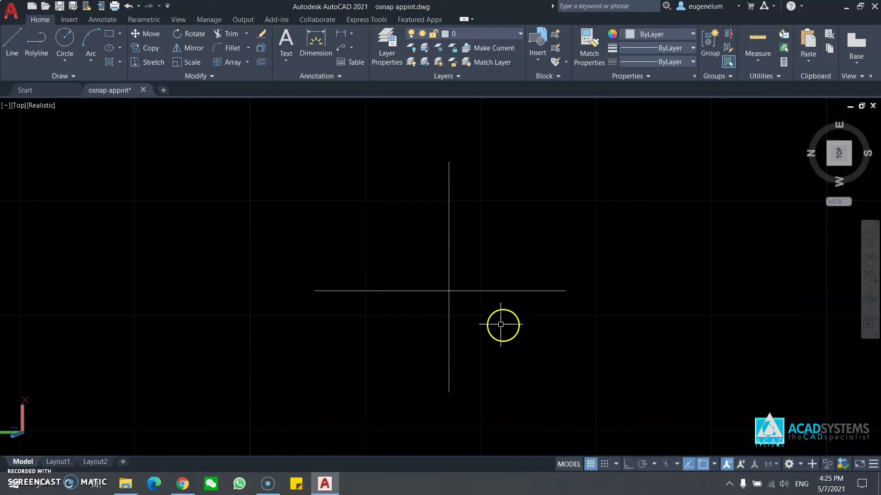
{"action": "middle_click_drag", "start_coordinate": [500, 325], "coordinate": [463, 343], "text": "shift"}
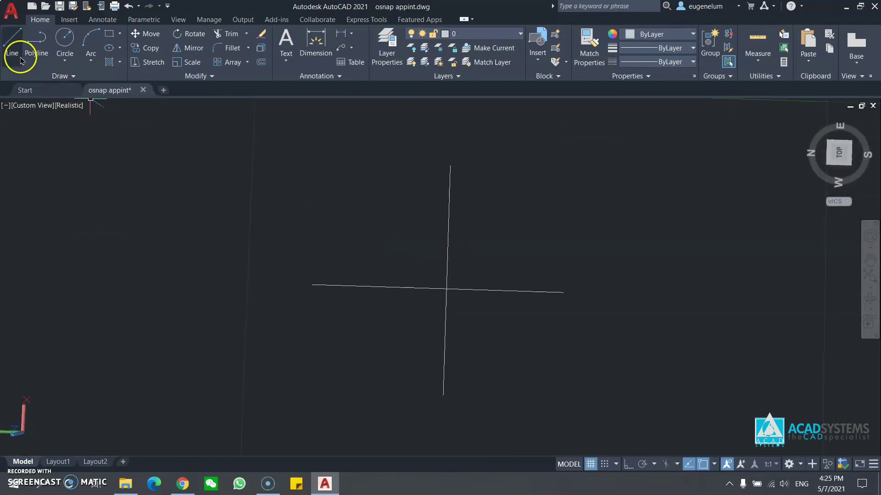
{"action": "left_click", "coordinate": [64, 39]}
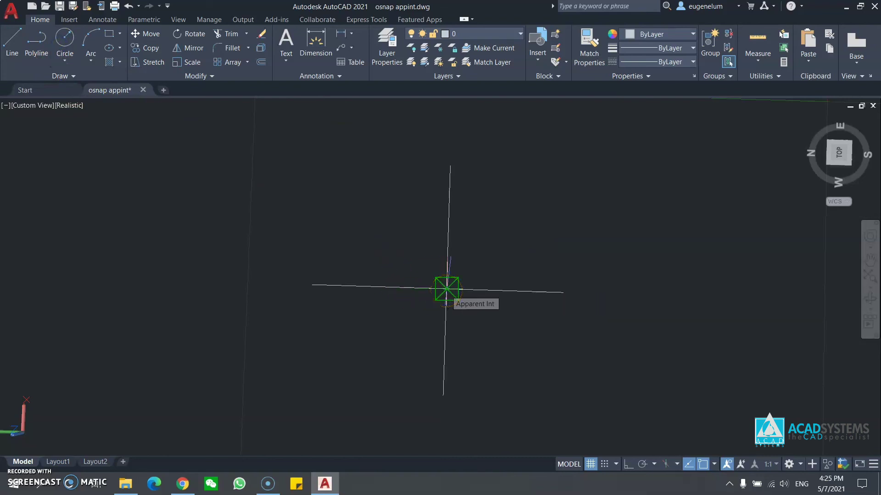
{"action": "left_click", "coordinate": [447, 288]}
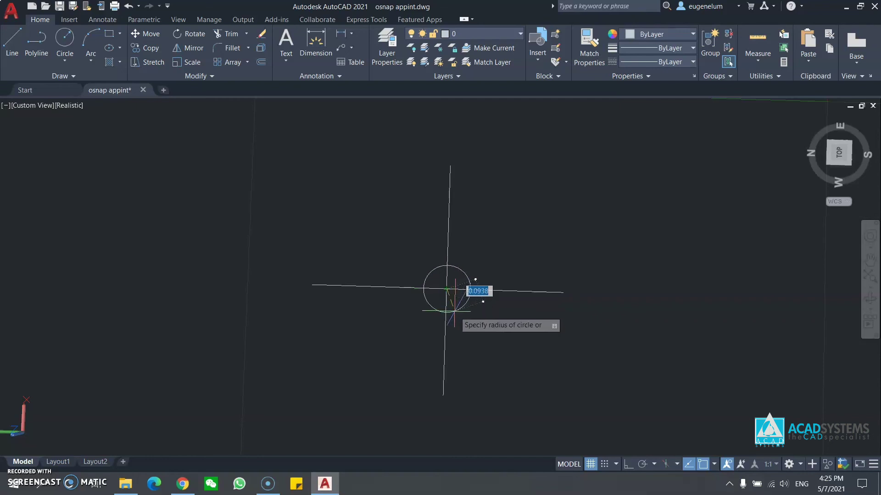
{"action": "left_click", "coordinate": [464, 330]}
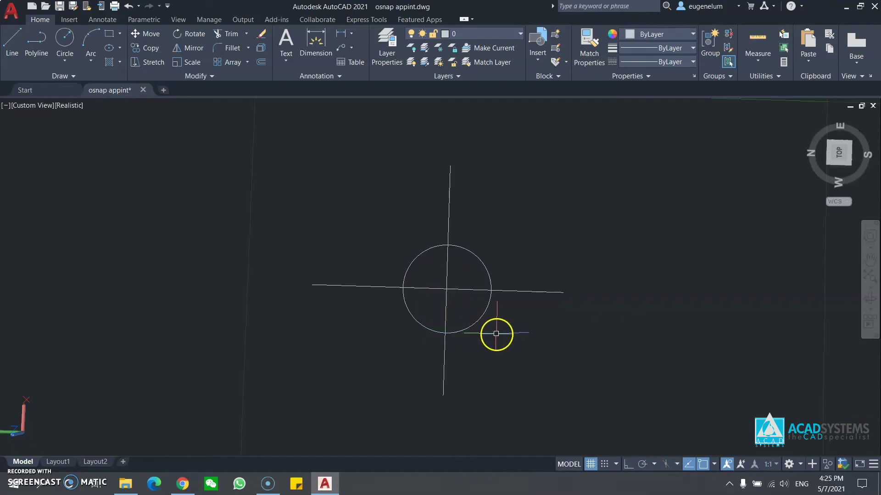
{"action": "middle_click_drag", "start_coordinate": [521, 350], "coordinate": [597, 274], "text": "shift"}
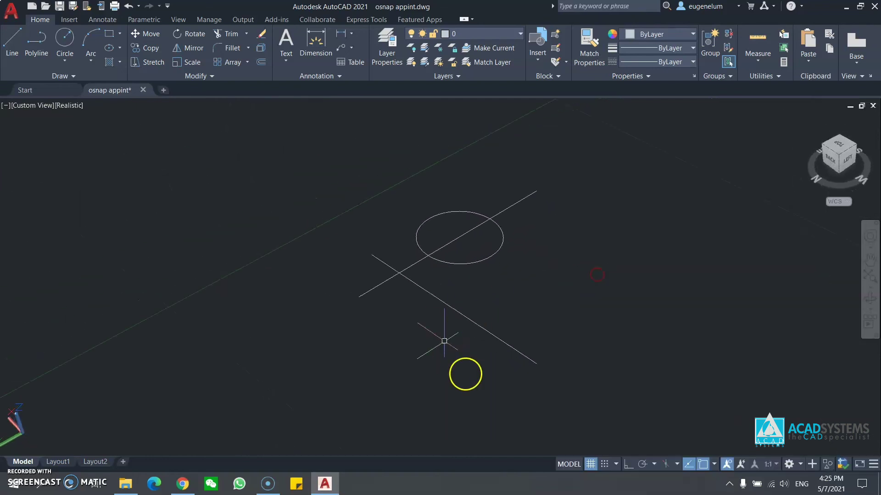